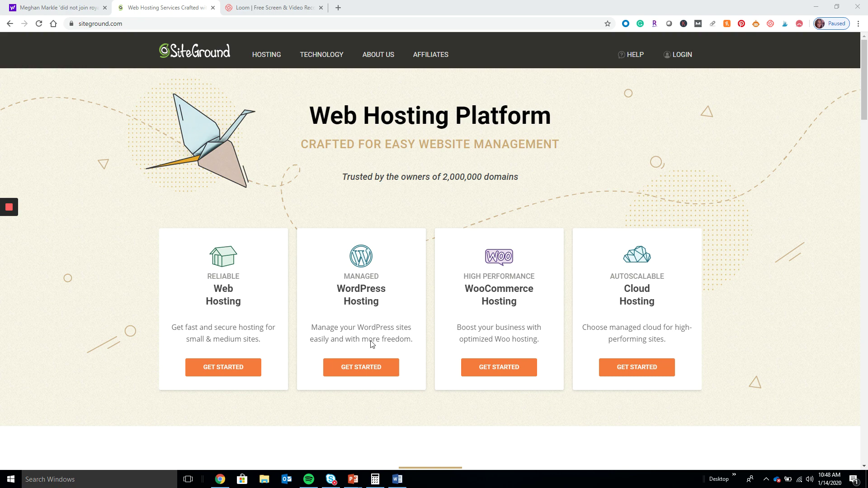
Choose the StartUp plan from the Managed WordPress Hosting offers
left_click(370, 372)
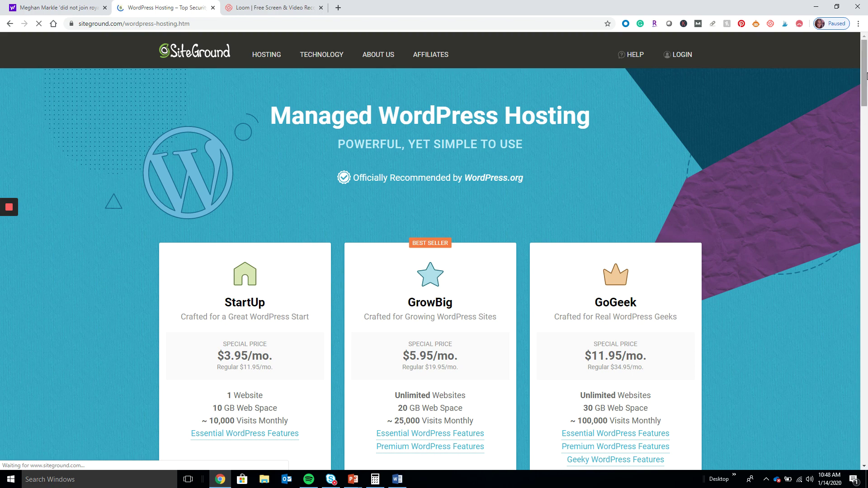
scroll(866, 105, "down", 4)
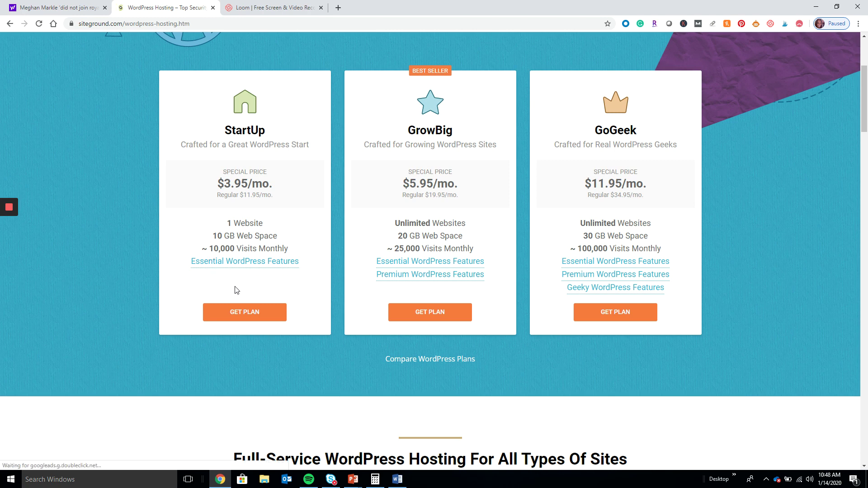
left_click(236, 312)
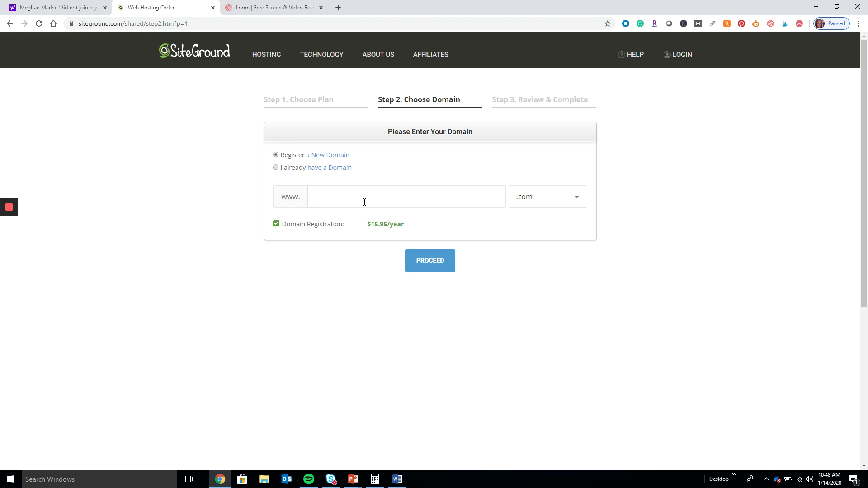
Choose to use an already owned domain and submit triedandtruemomjobs.com for the hosting order
left_click(365, 202)
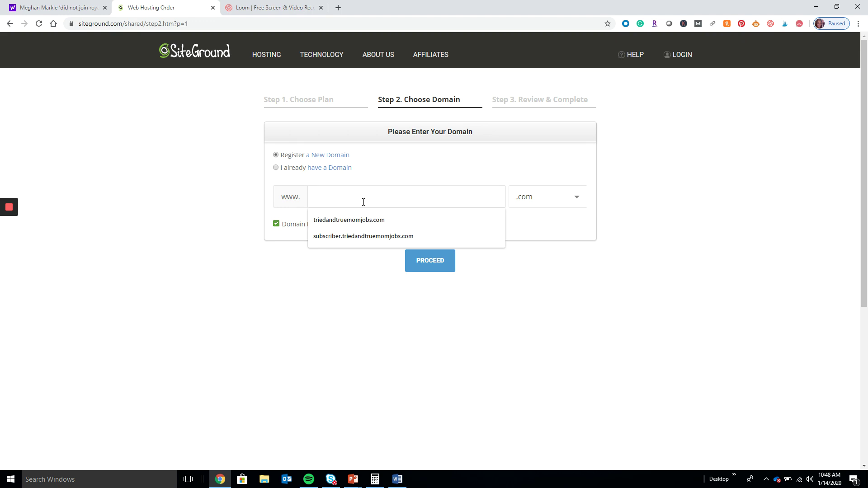
left_click(283, 283)
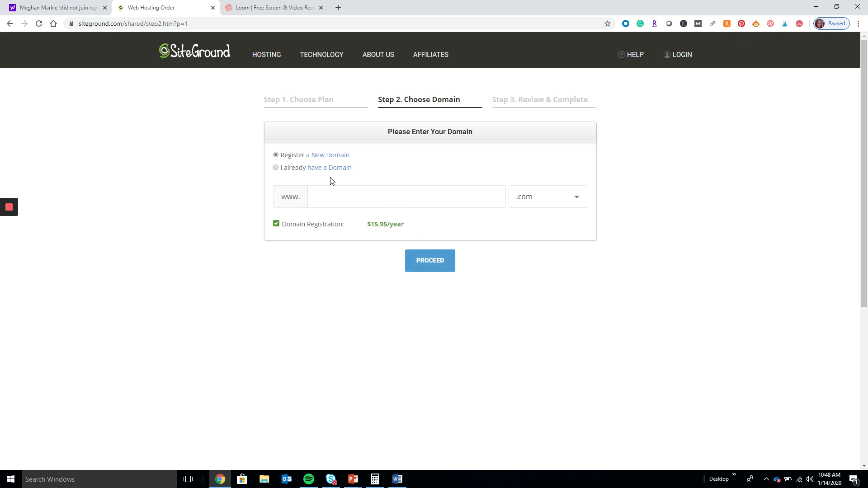
left_click(286, 168)
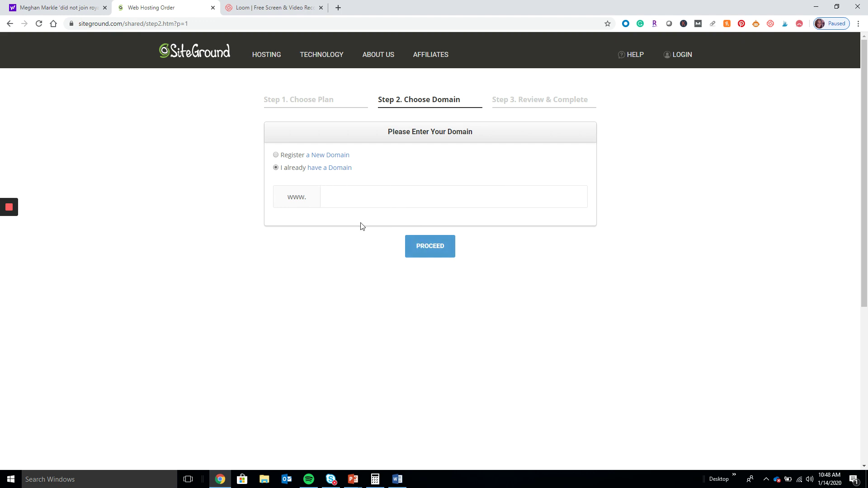
left_click(369, 197)
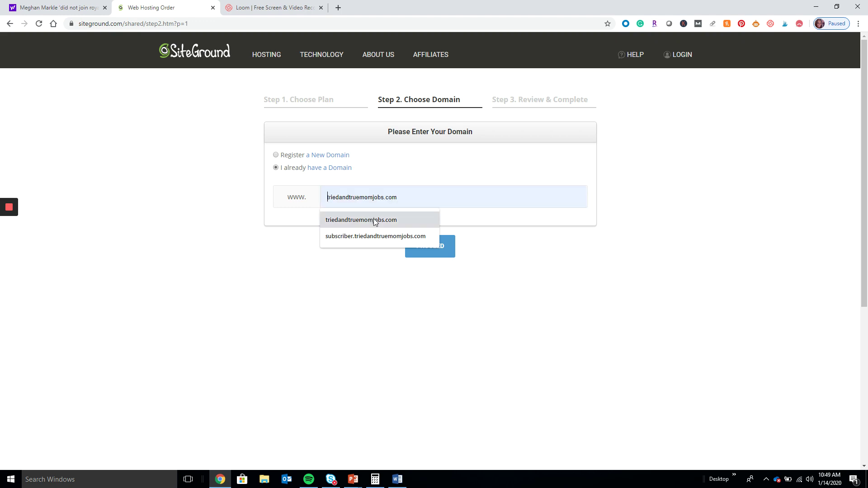
left_click(374, 220)
left_click(424, 251)
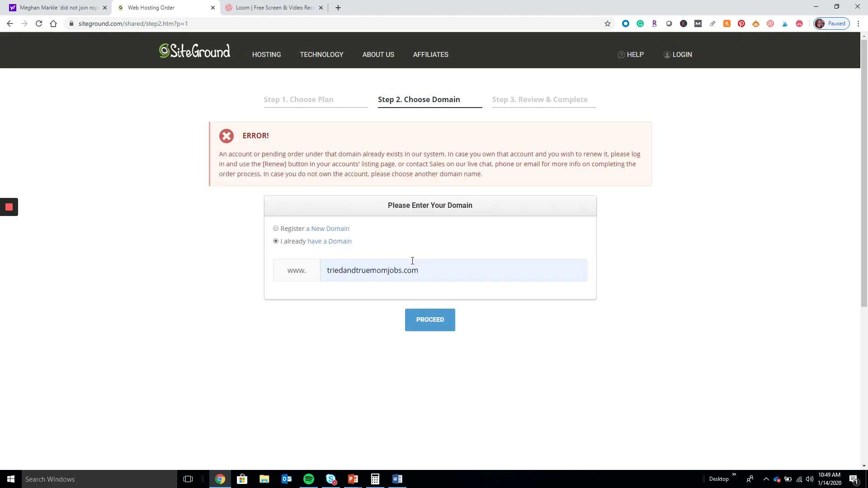
Replace the domain with subscriber.triedandtruemomjobs.com and proceed to the review stage of the order
double_click(371, 273)
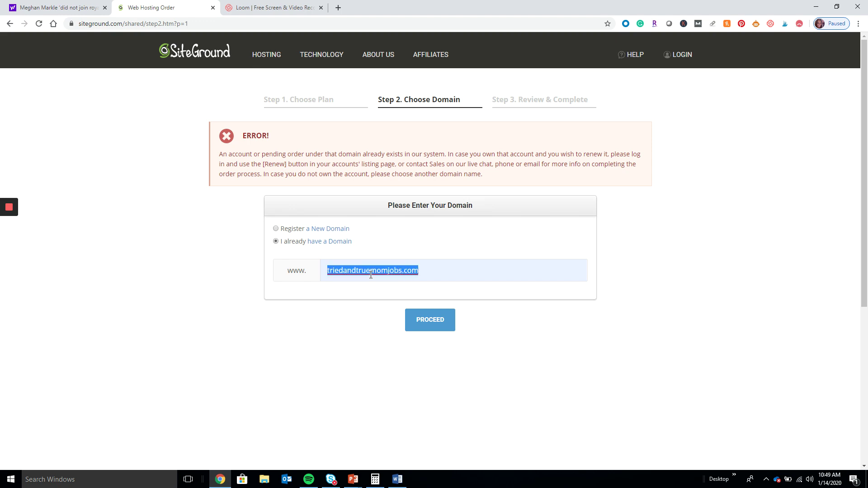
double_click(372, 273)
left_click(424, 270)
key("shift+Left")
key("shift+Left")
key("shift+Left")
key("shift+Left")
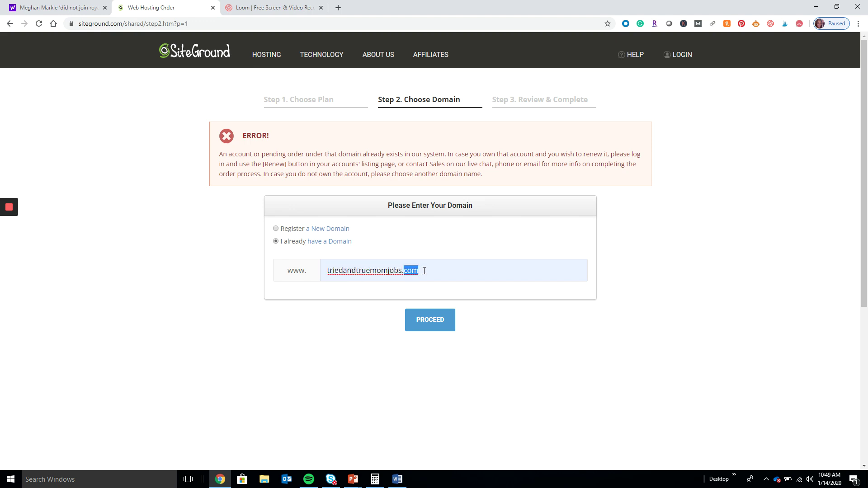
key("ctrl+a")
type("su")
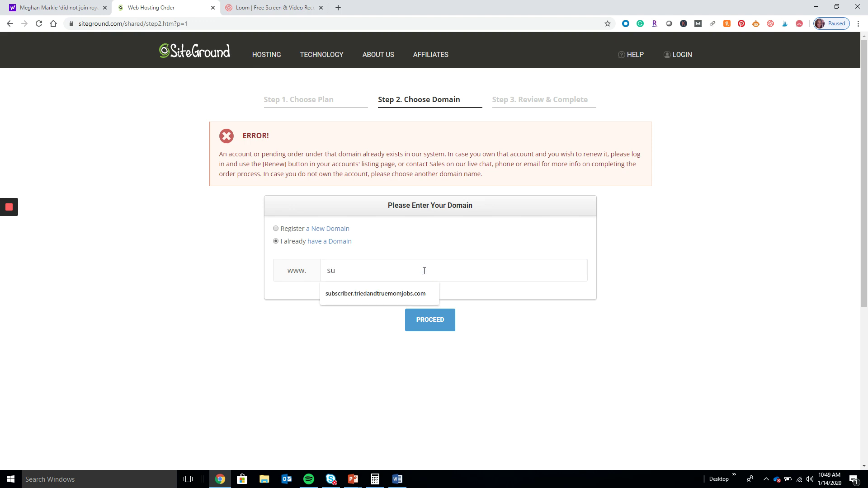
left_click(419, 287)
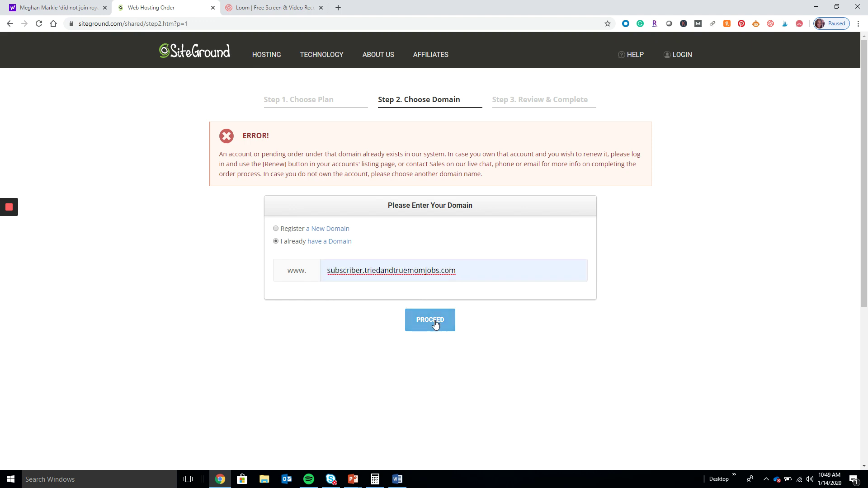
left_click(431, 320)
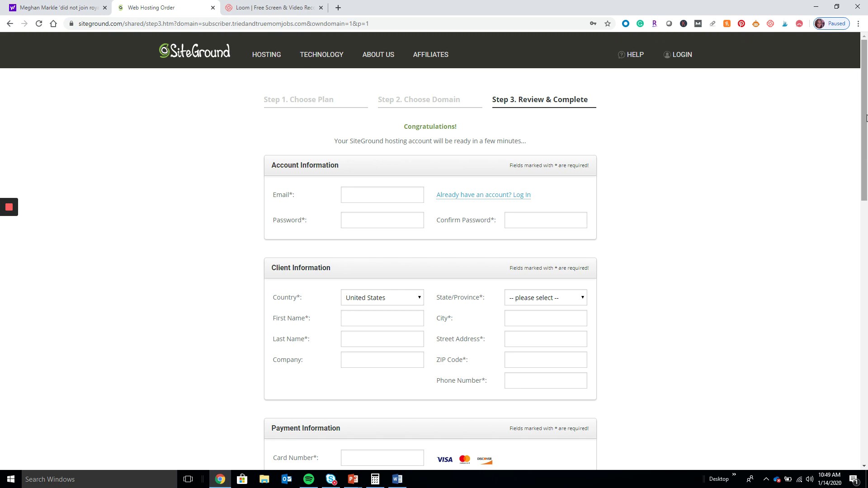
Review the order form's account, client, payment and purchase sections, and check the available hosting periods, keeping 12 months
left_click_drag(866, 118, 867, 142)
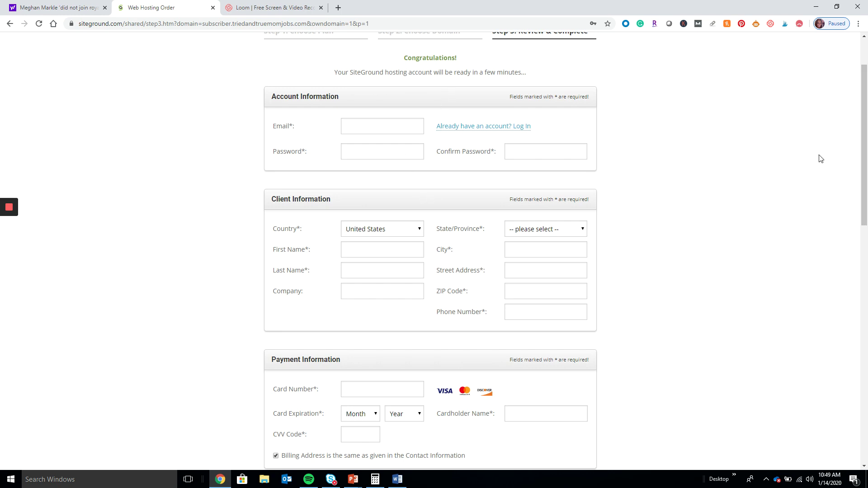
left_click_drag(866, 150, 866, 282)
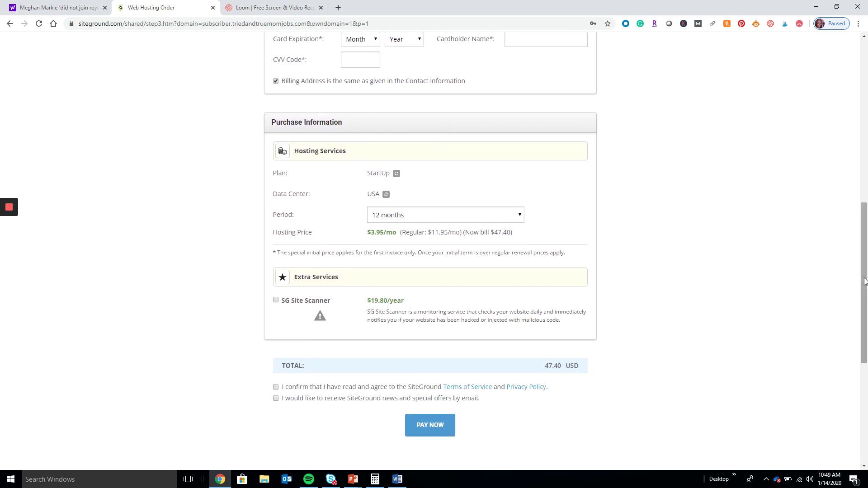
left_click(404, 220)
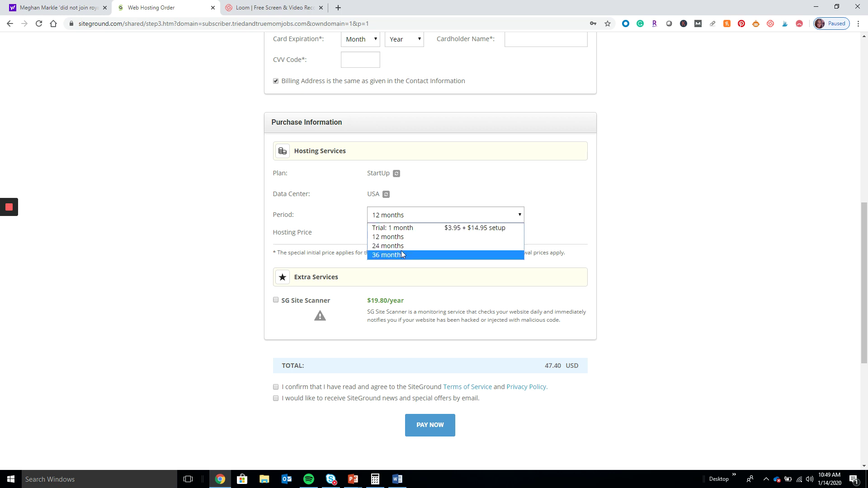
key("Up")
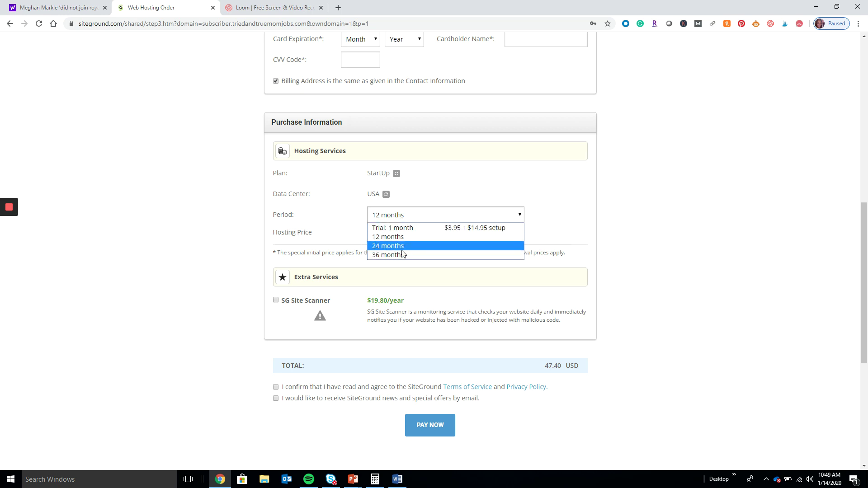
key("Up")
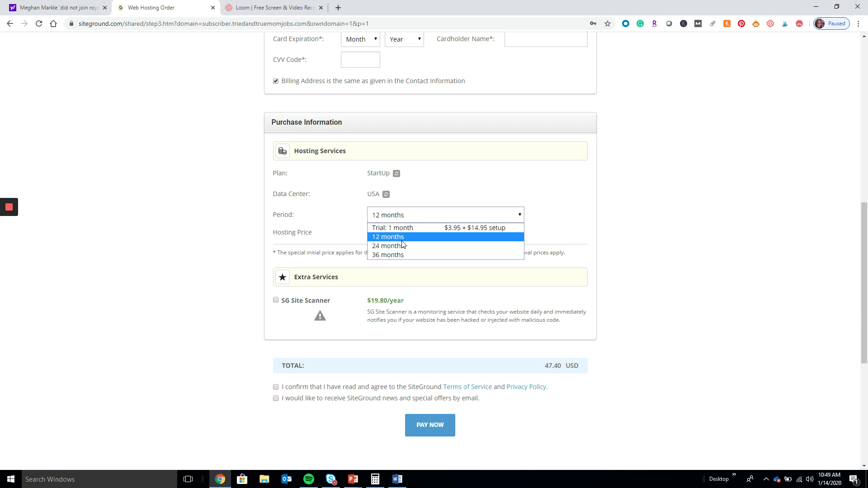
key("Return")
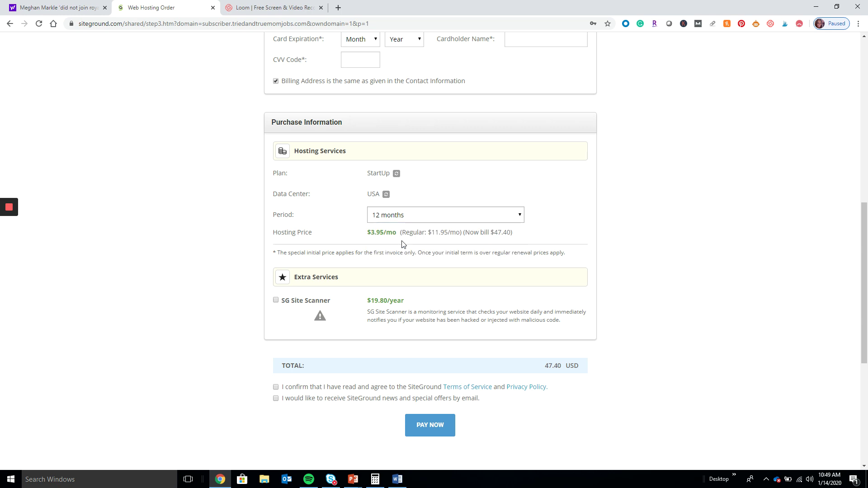
Switch the hosting period to 36 months, and set it back to 12 months
left_click(406, 218)
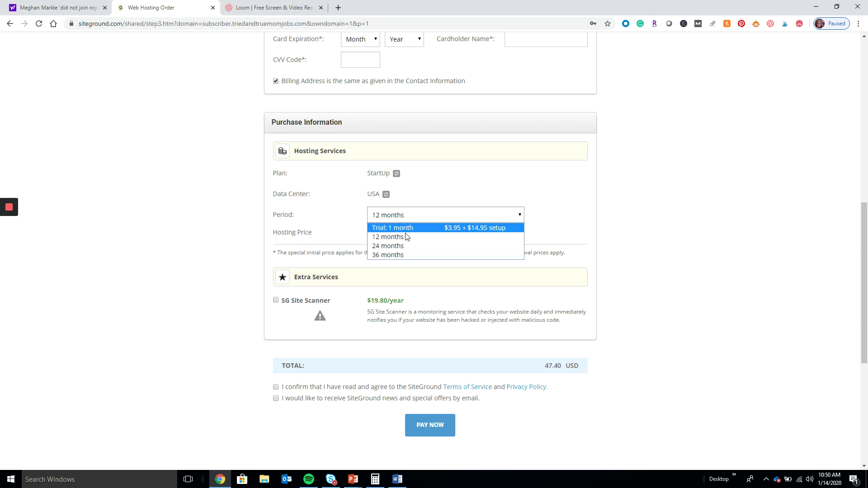
left_click(408, 256)
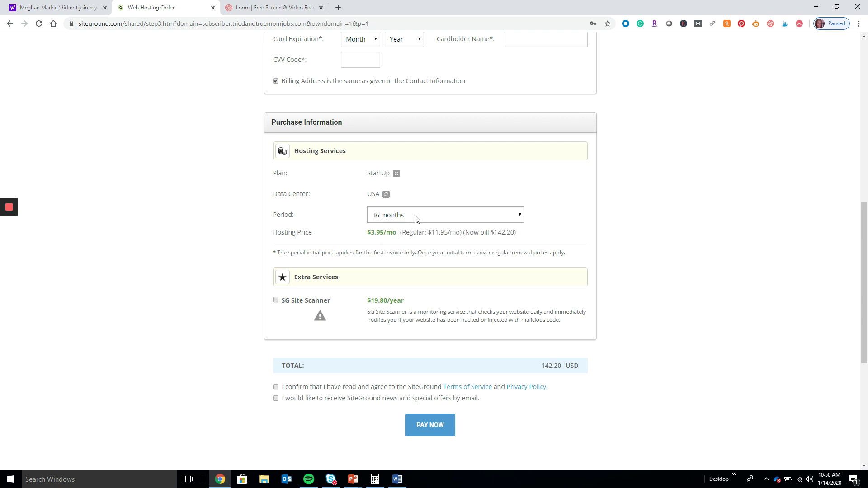
left_click(427, 218)
left_click(428, 238)
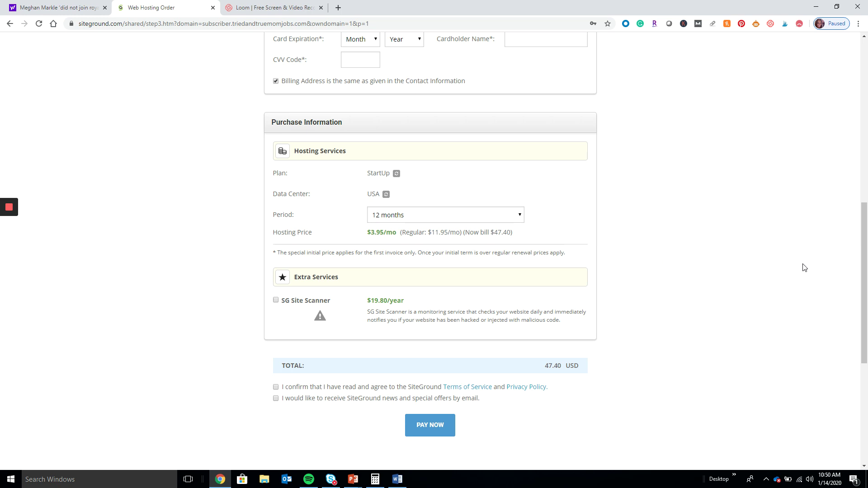
Review the end of the order form and dismiss the Special Price discount offer
left_click(865, 270)
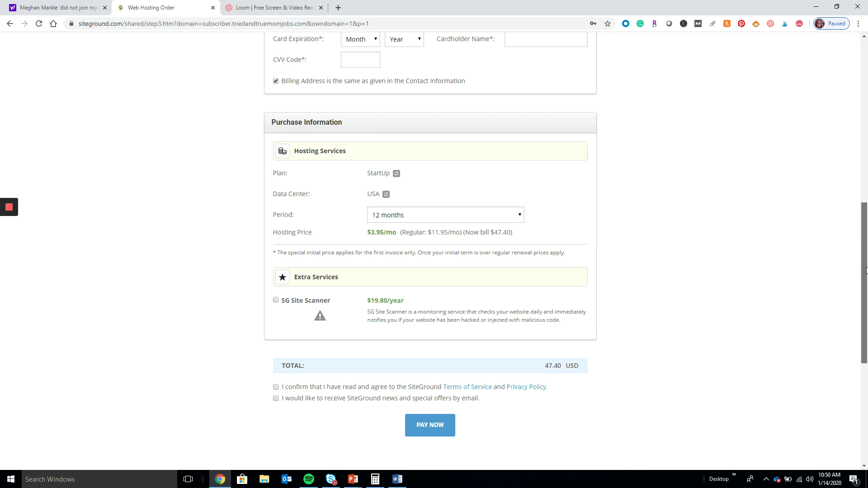
left_click_drag(865, 271, 864, 285)
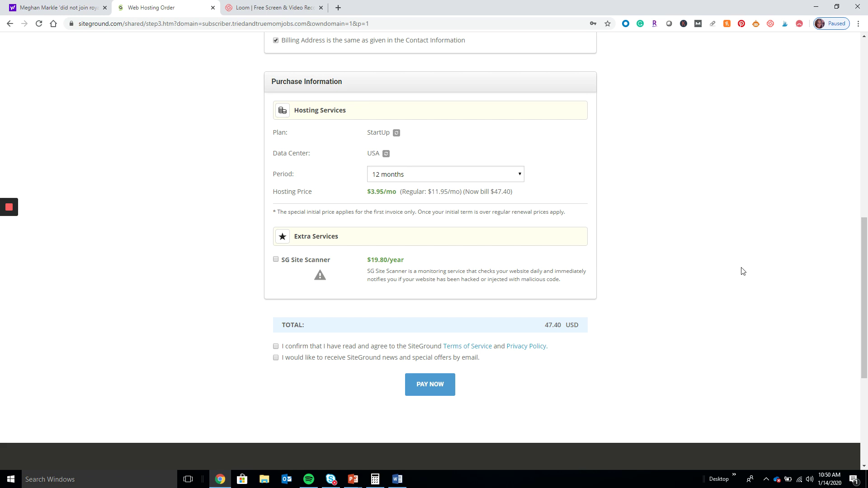
left_click_drag(865, 260, 867, 77)
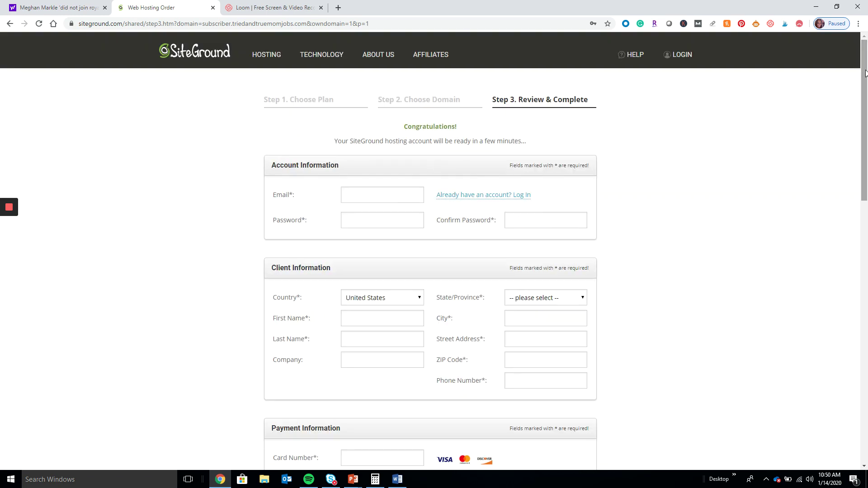
mouse_move(664, 62)
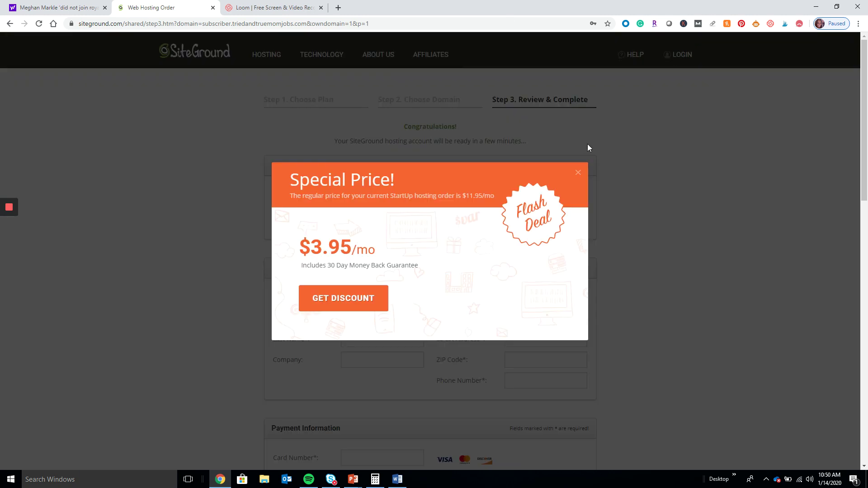
left_click(579, 173)
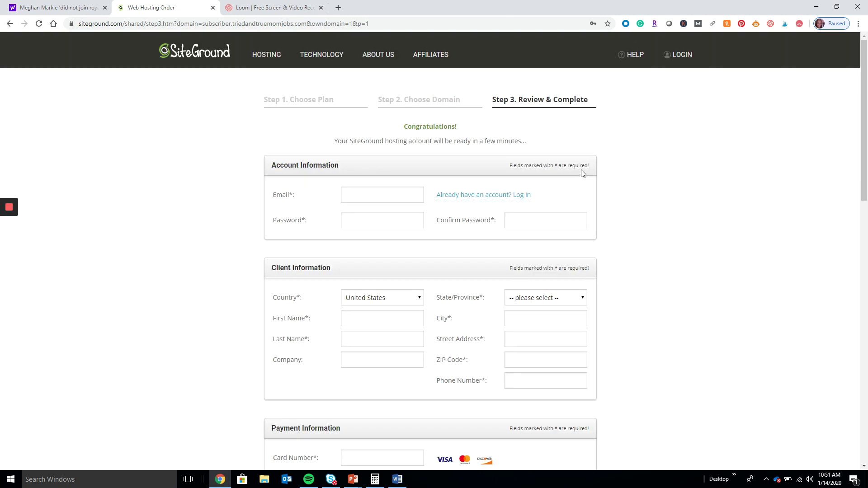
Open the SiteGround login page and choose to log in with a different user
left_click(685, 64)
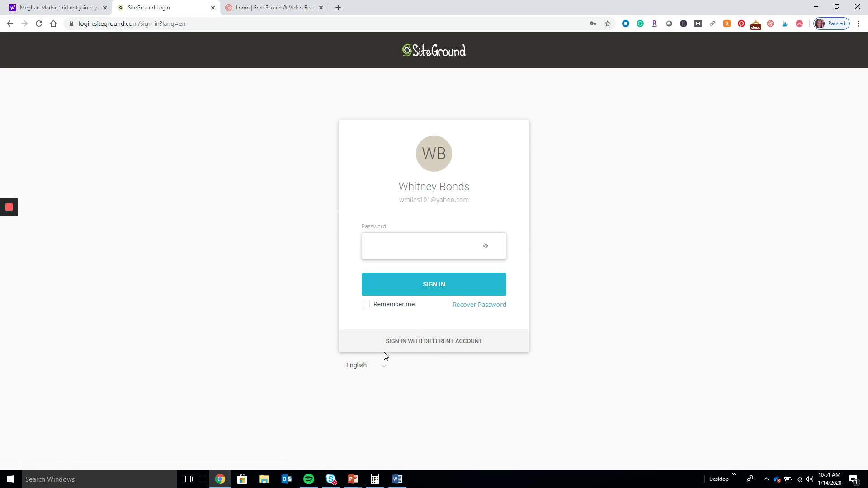
left_click(410, 342)
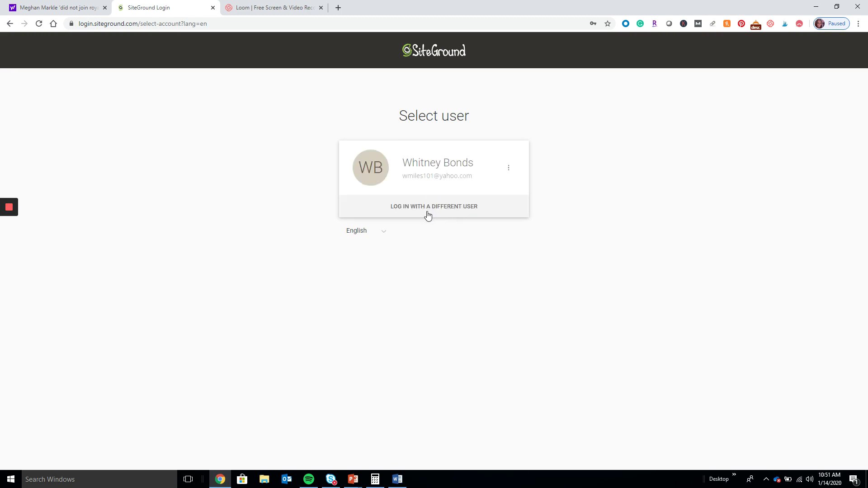
left_click(428, 215)
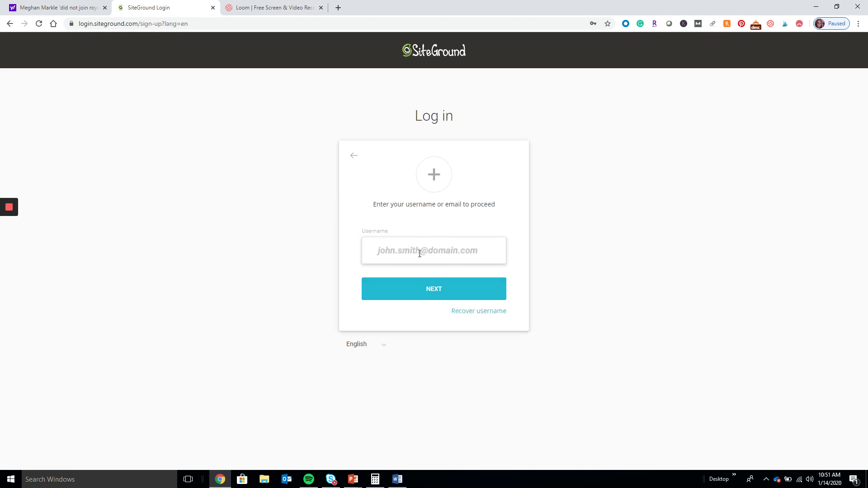
Fill in the account's saved email as the username and continue to the password entry
left_click(419, 253)
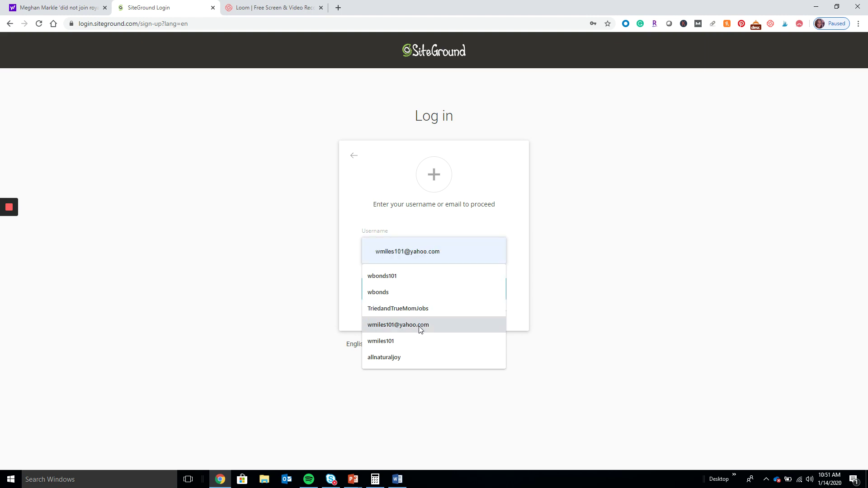
left_click(566, 281)
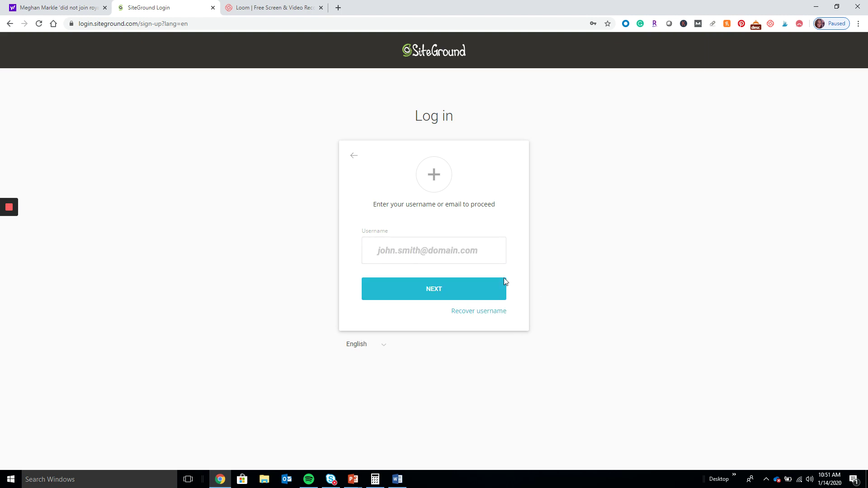
left_click(483, 253)
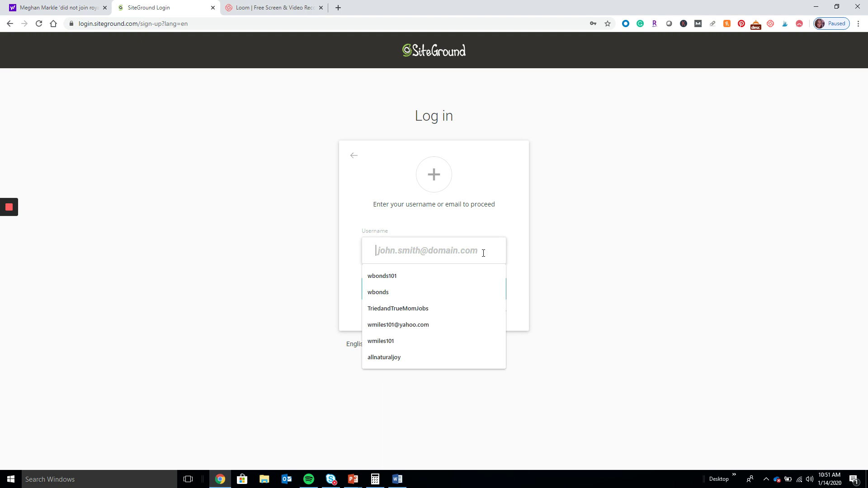
type("w")
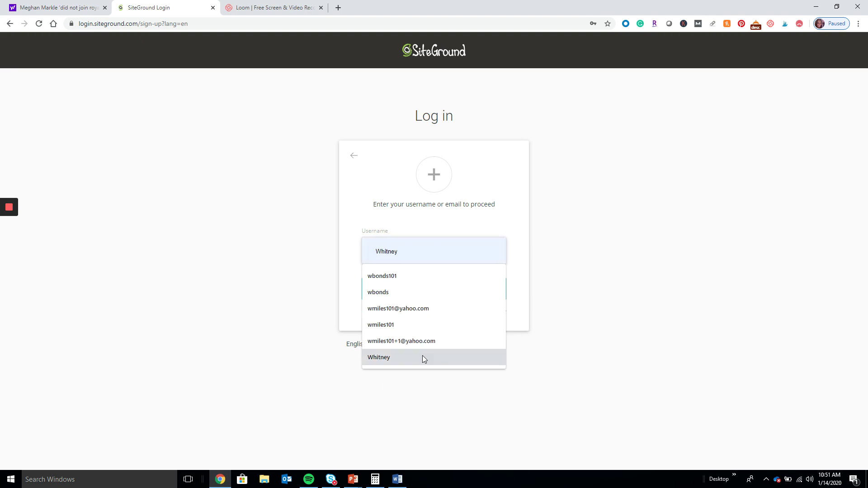
left_click(419, 343)
left_click(412, 295)
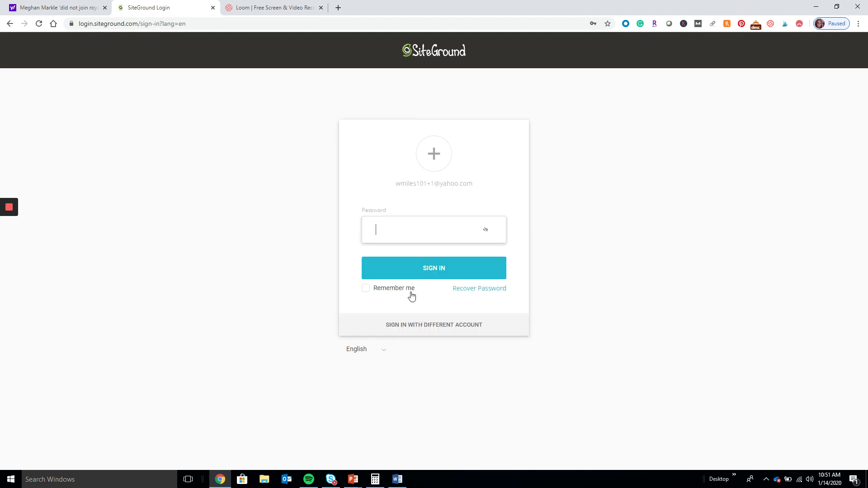
Enter the account password, sign in, and dismiss the browser's offer to update the saved password
left_click(402, 236)
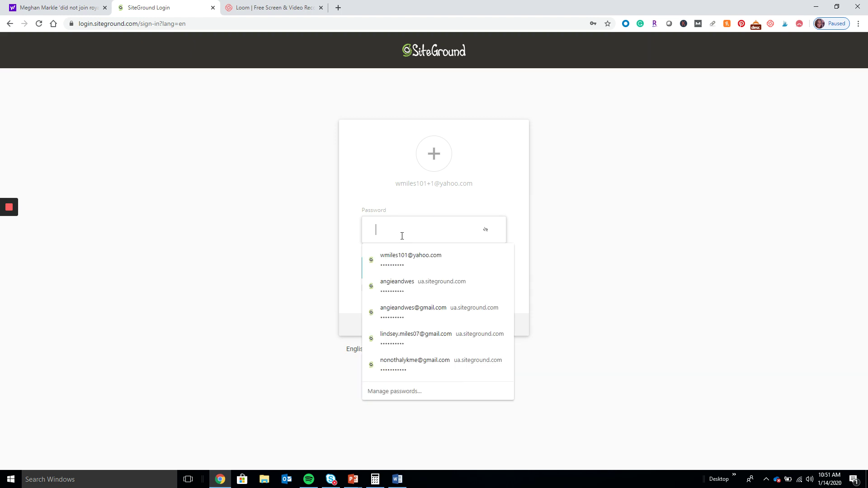
left_click(277, 234)
left_click(388, 236)
type("*")
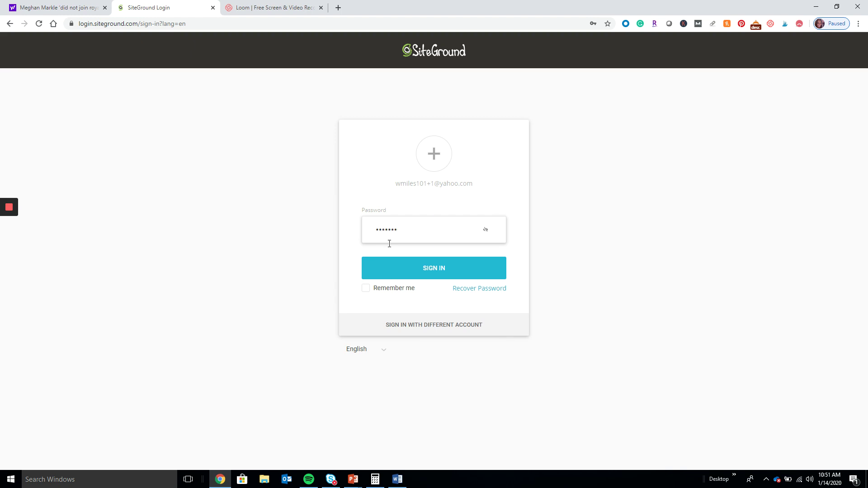
left_click(391, 267)
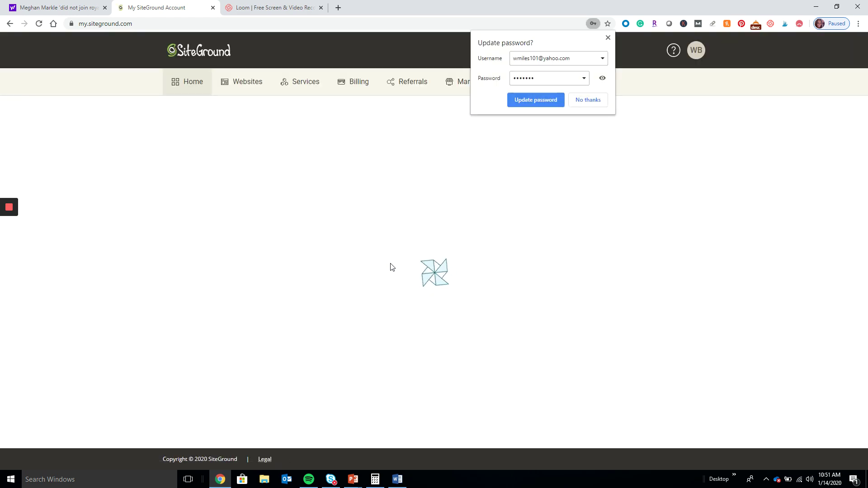
left_click(608, 38)
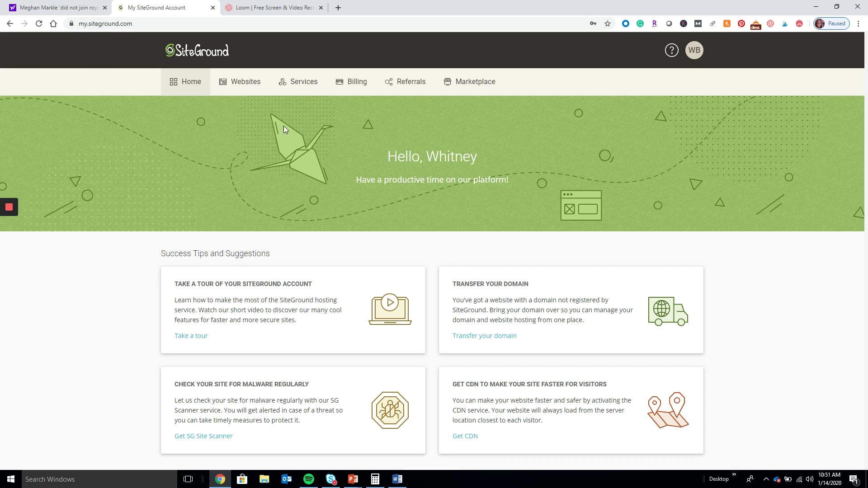
Start adding a new website from the account's website list and continue with a free Temporary Domain
left_click(247, 85)
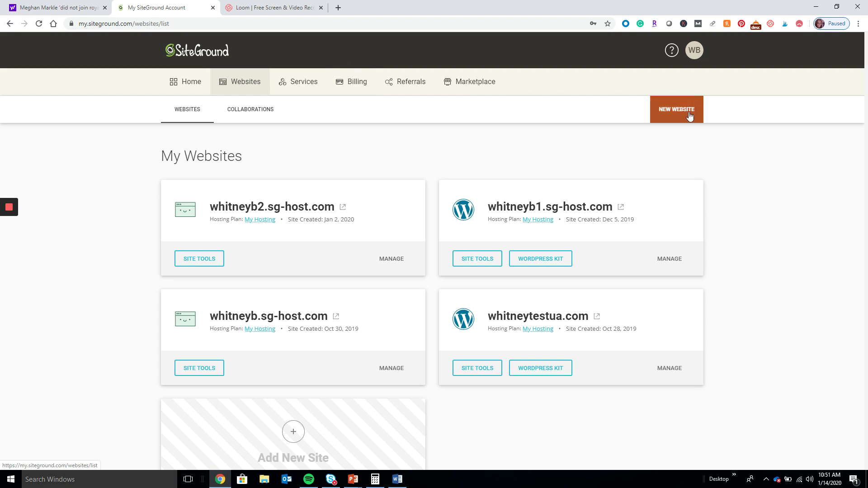
left_click(689, 116)
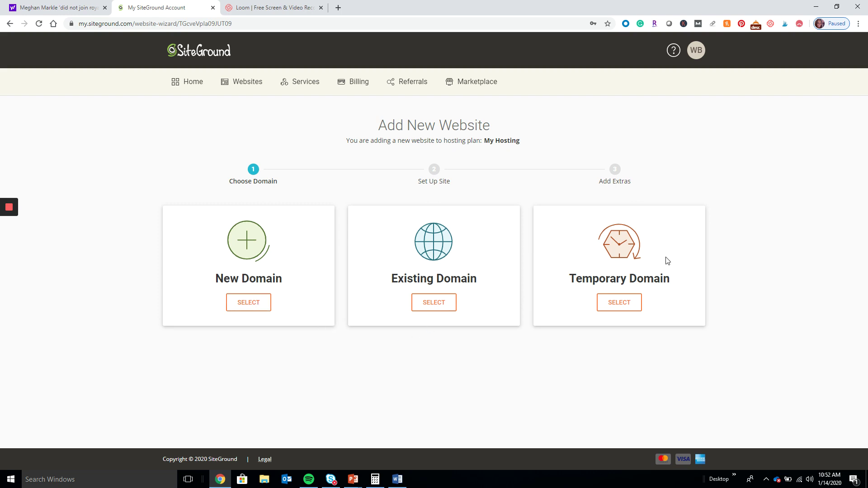
left_click(628, 302)
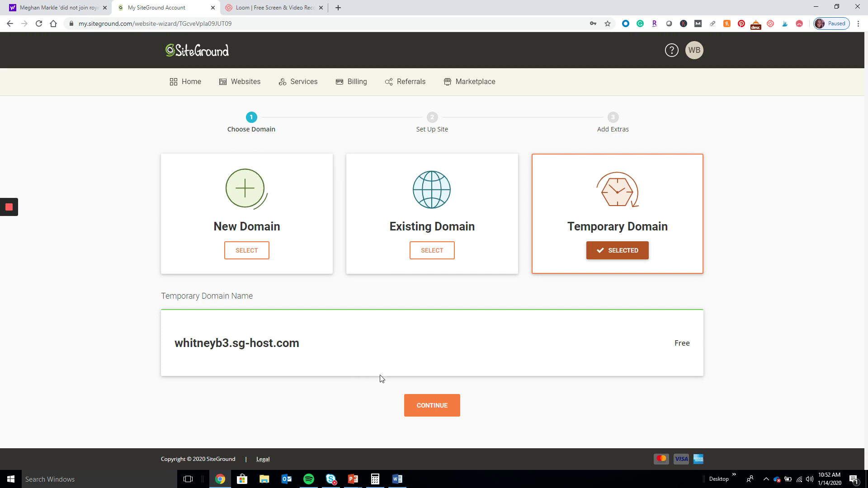
left_click(447, 403)
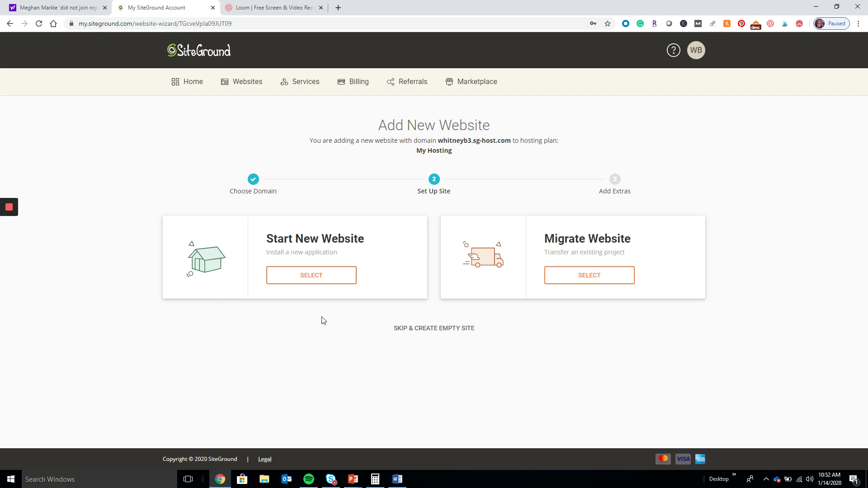
Choose Start New Website with WordPress as the application to install
left_click(315, 280)
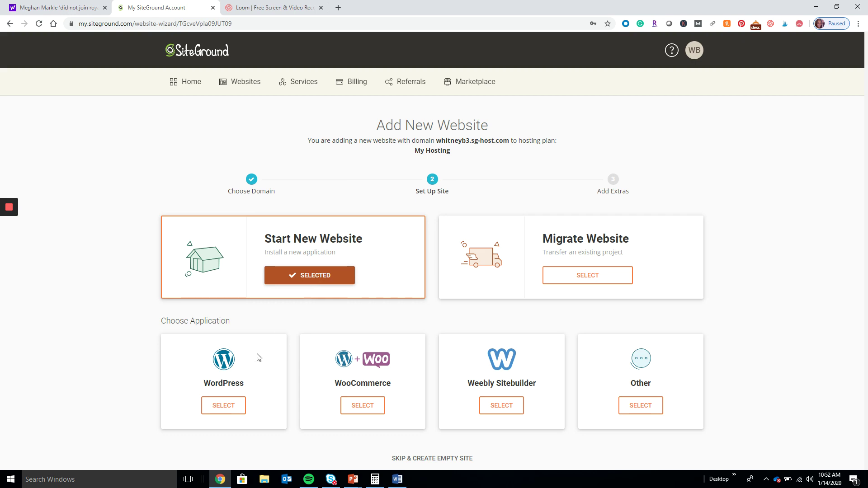
left_click(232, 401)
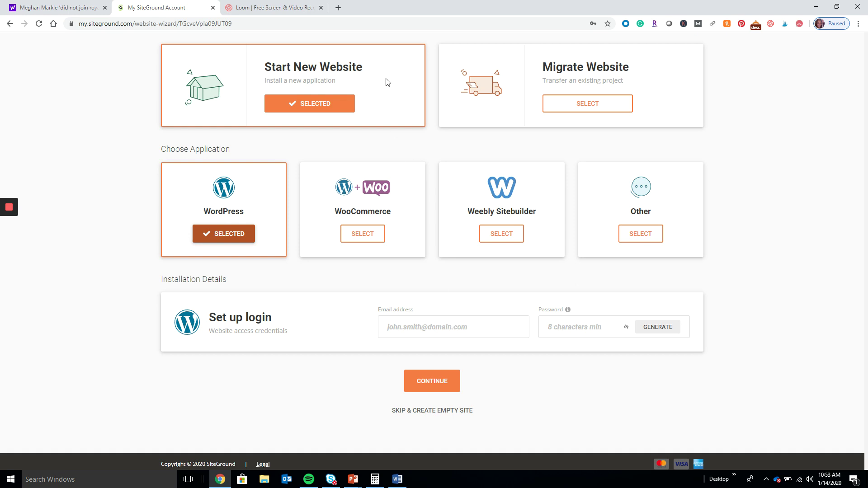
Enter the WordPress login address triedandtruemomjobs.com/wp-admin in a new browser tab without loading it
mouse_move(357, 37)
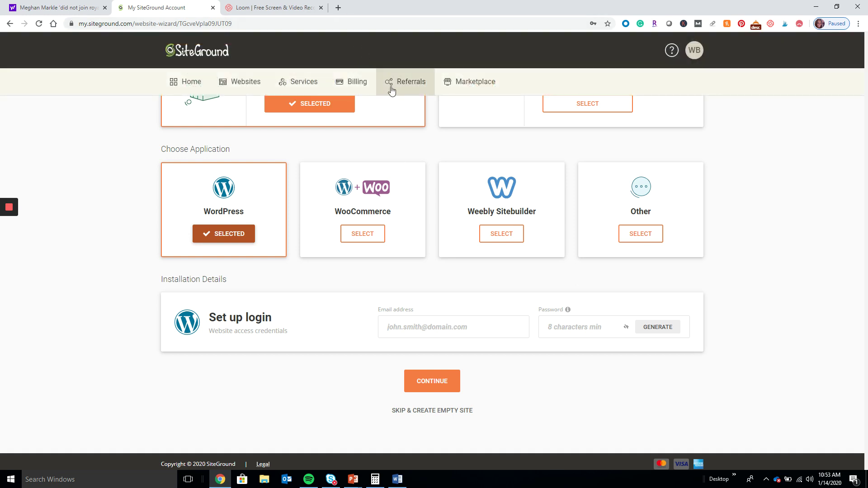
mouse_move(355, 66)
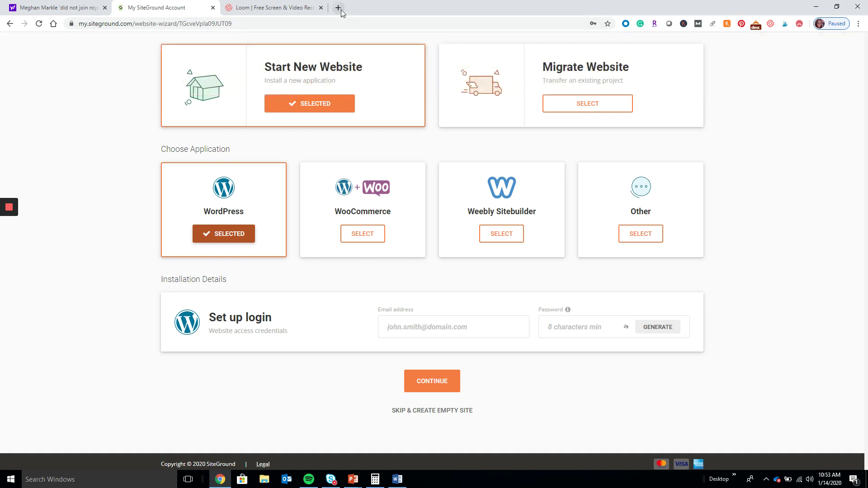
left_click(338, 9)
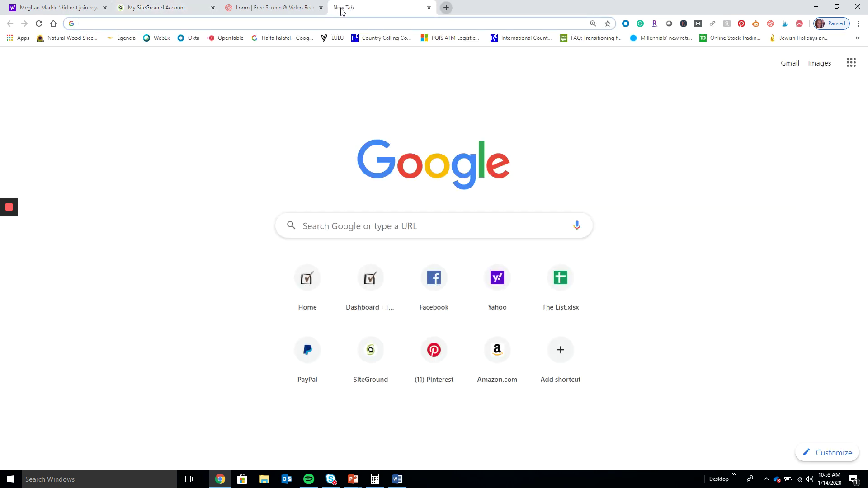
type("t")
key("Right")
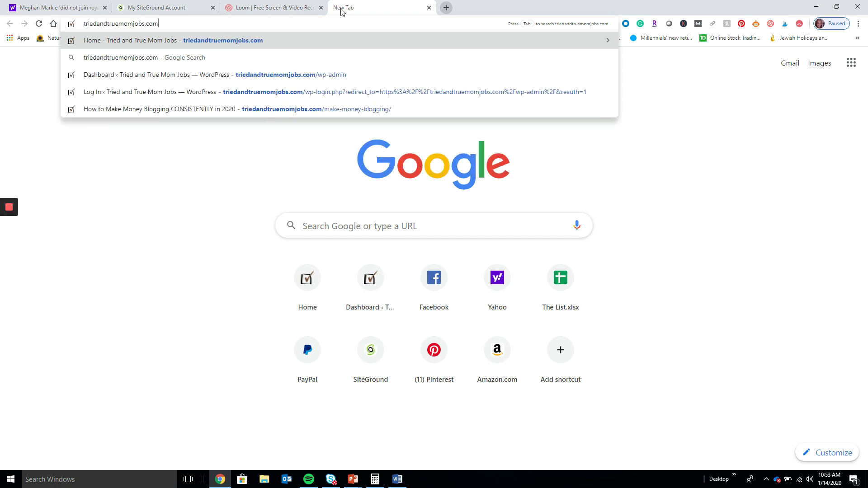
type("/wp-a")
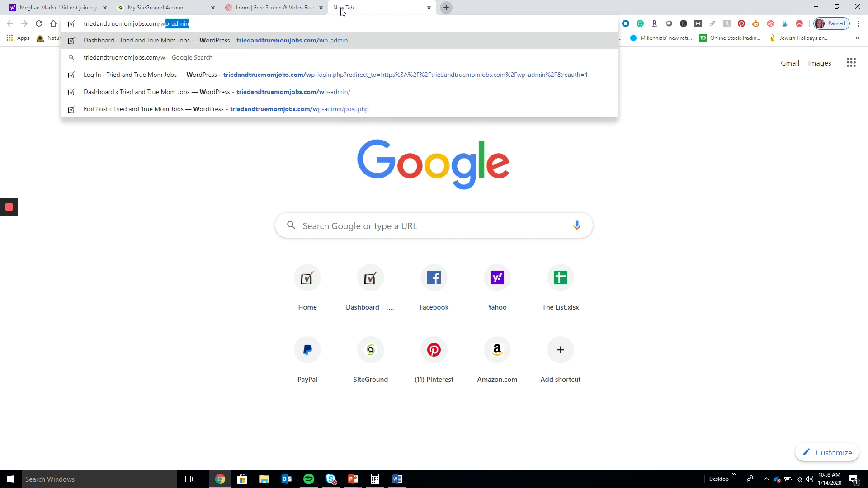
type("d")
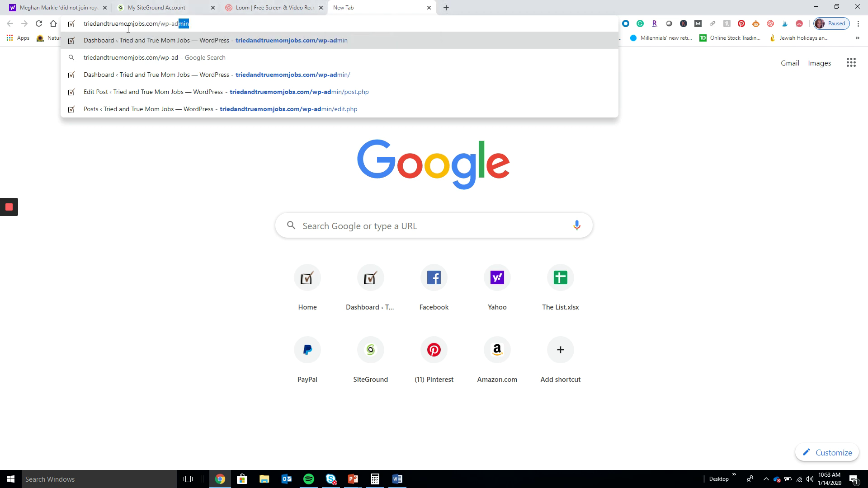
Return to the website wizard, choose to create an empty site, and finish without adding SG Site Scanner
left_click(148, 4)
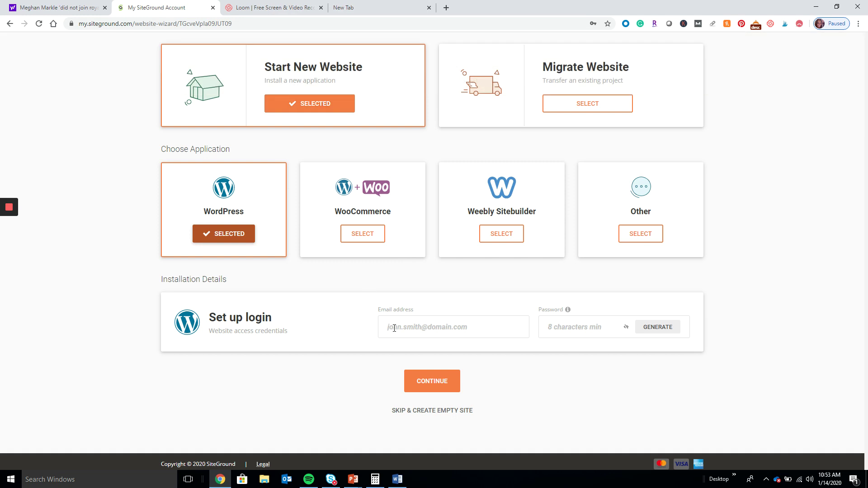
left_click(462, 412)
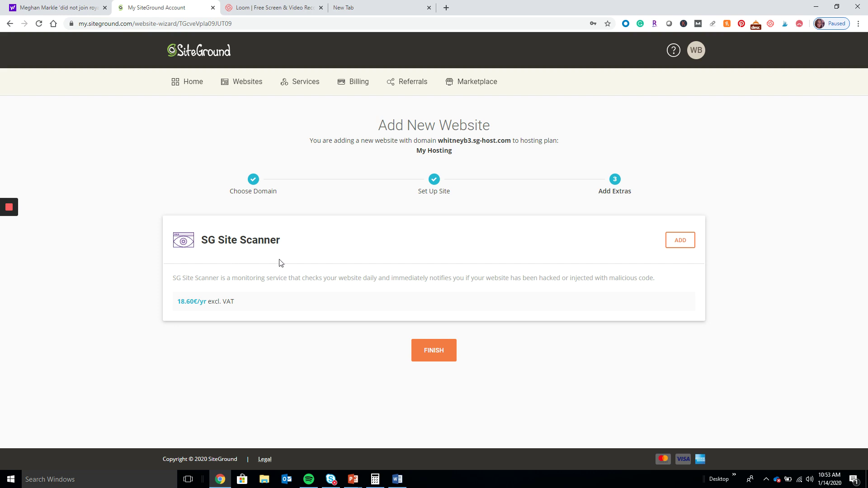
left_click(450, 356)
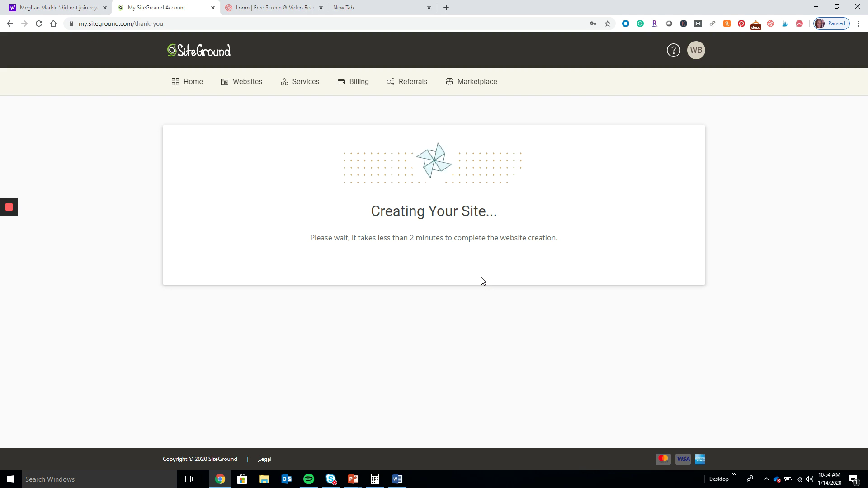
Open the SiteGround Help Center from the quick help while the site is being created
left_click(674, 51)
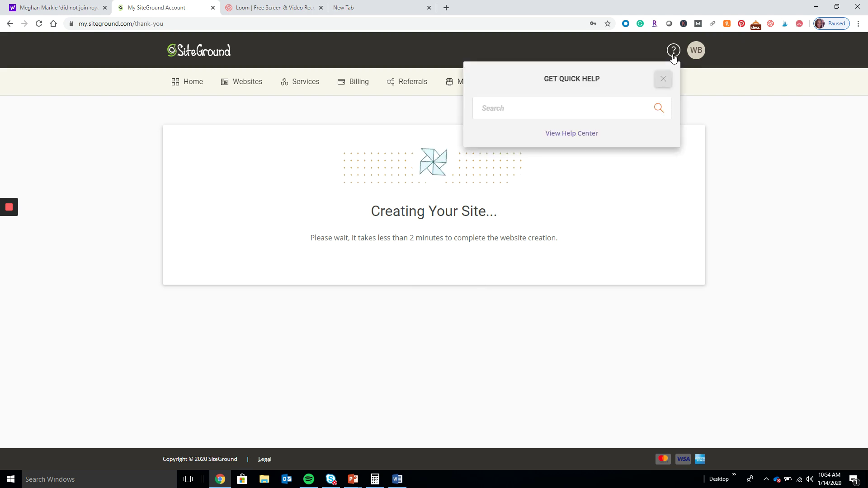
left_click(572, 135)
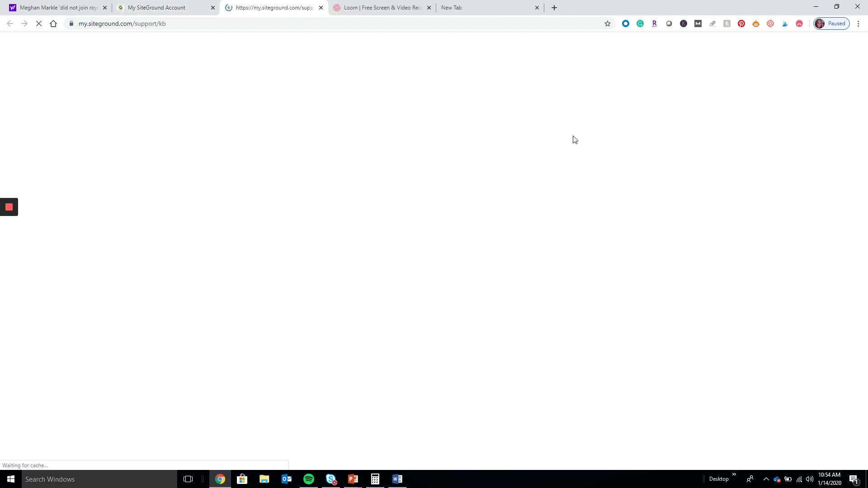
left_click(174, 8)
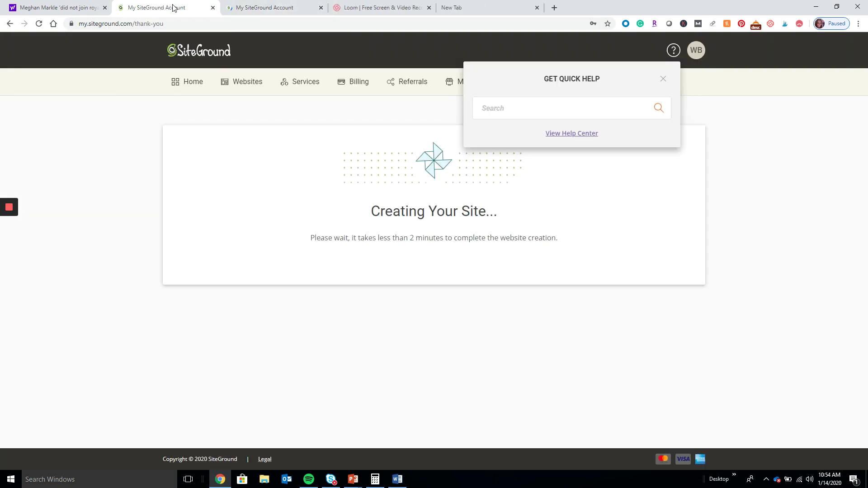
left_click(272, 6)
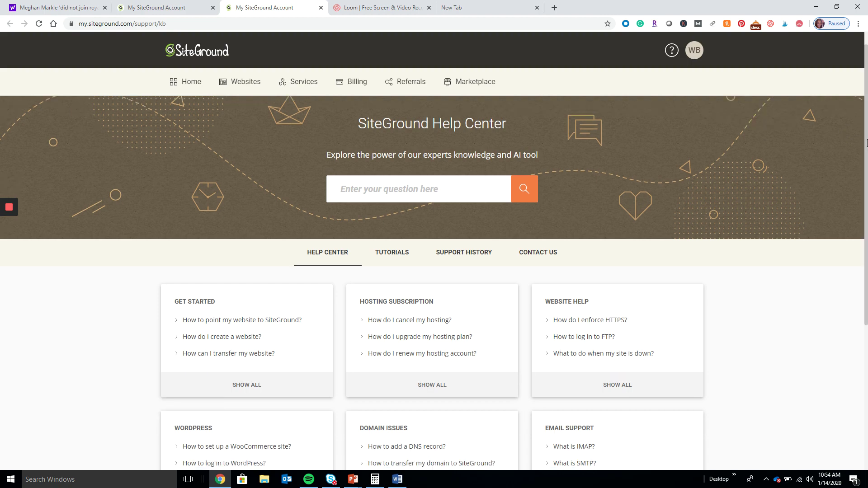
Open the Help Center's contact options and select Technical Assistance with WordPress Assistance as the topic to view the inquiry form
scroll(649, 188, "down", 2)
left_click(545, 190)
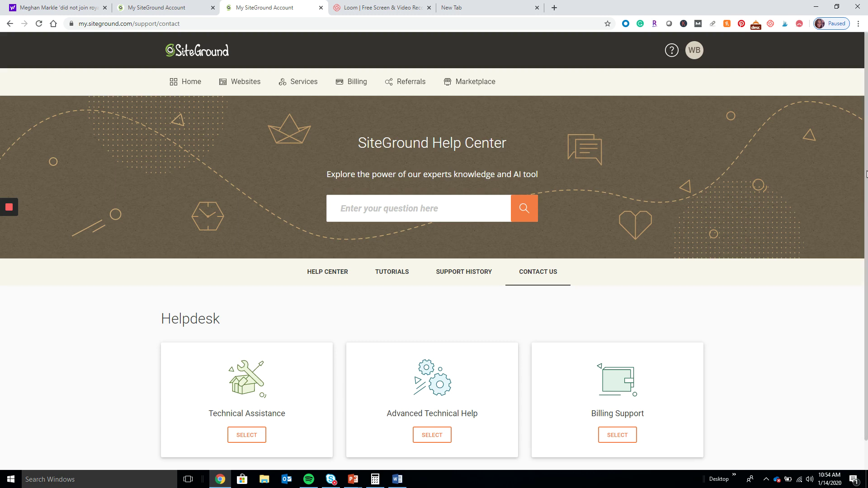
left_click_drag(866, 174, 866, 256)
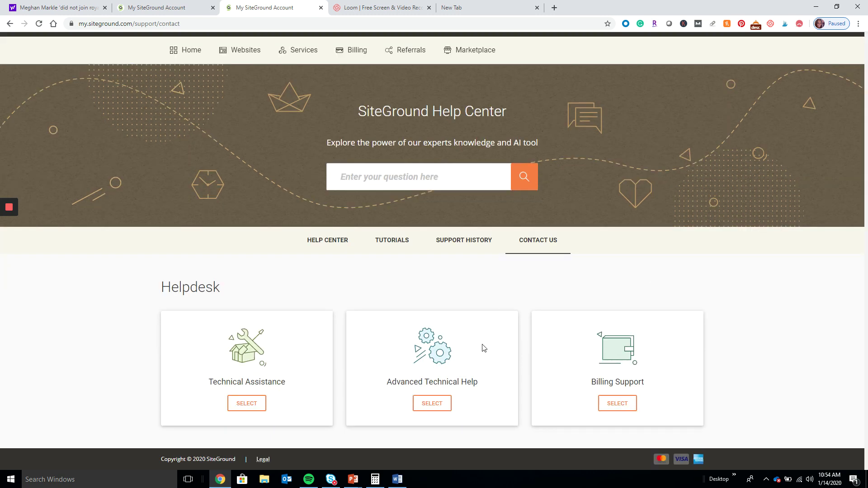
left_click(244, 404)
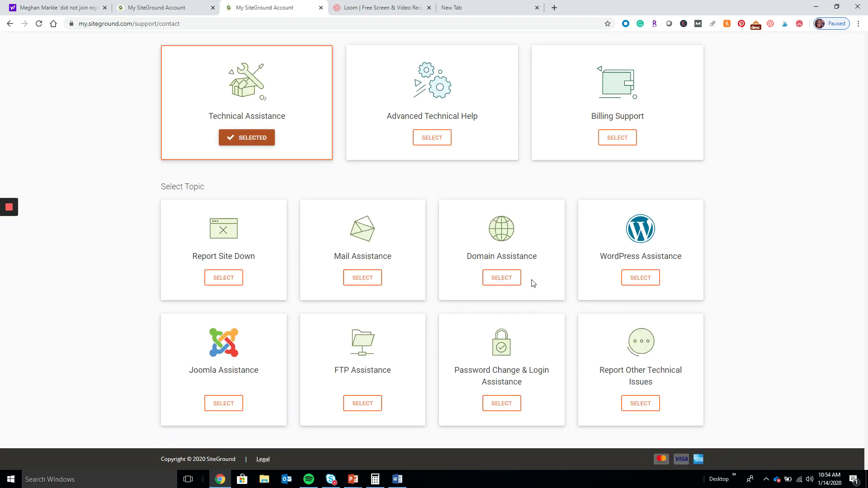
left_click(628, 278)
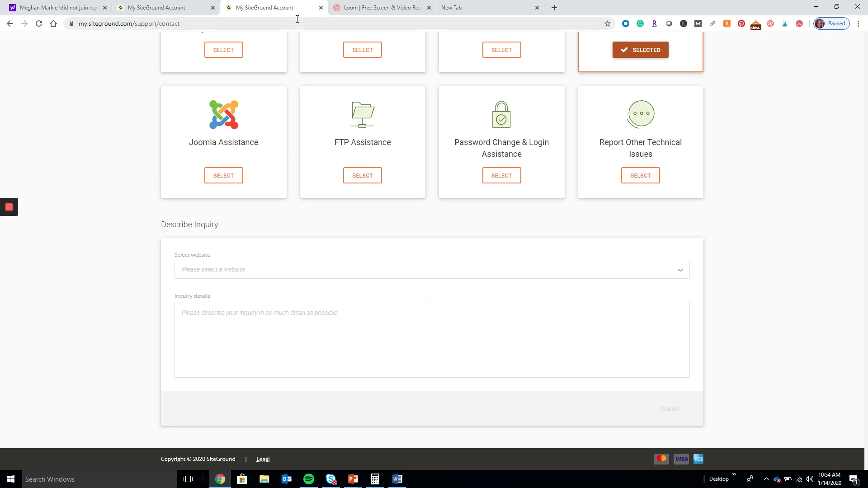
Return to the site creation page and close the quick help box
left_click(385, 8)
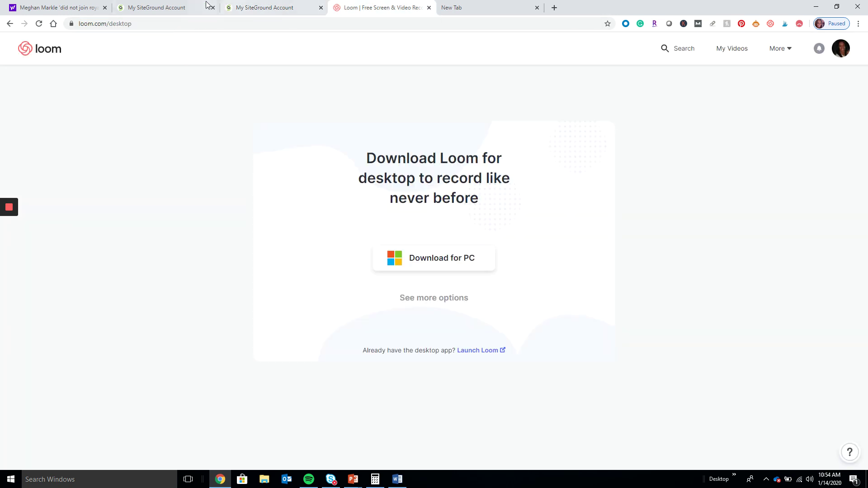
left_click(171, 6)
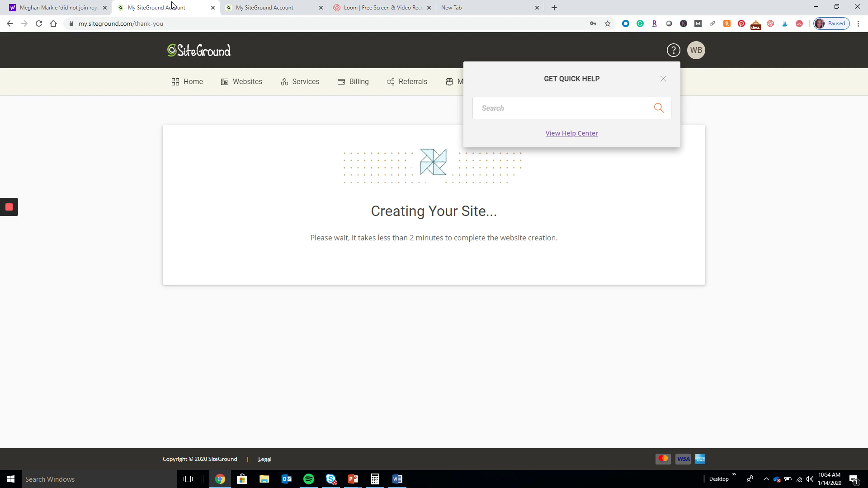
left_click(663, 80)
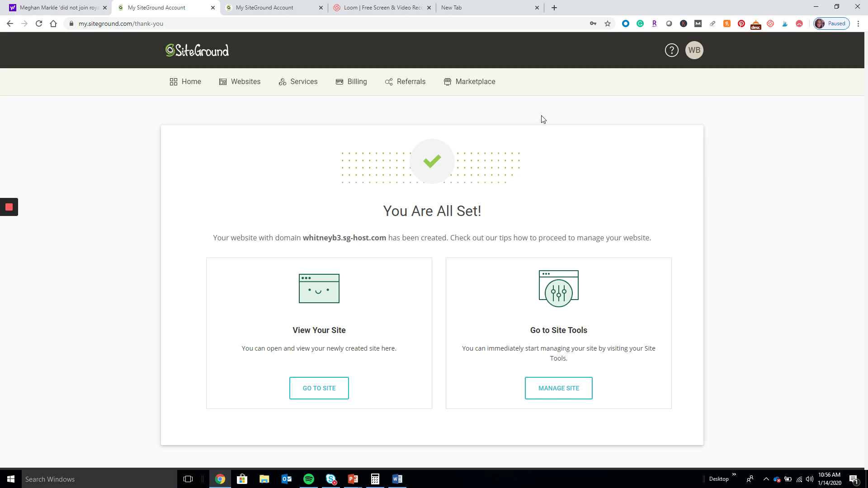
View the newly created site and return to the SiteGround account page
left_click(306, 392)
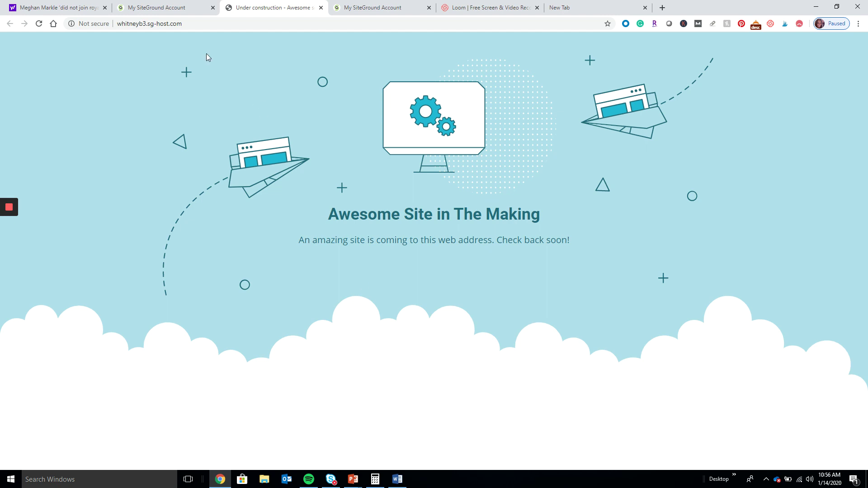
left_click(171, 8)
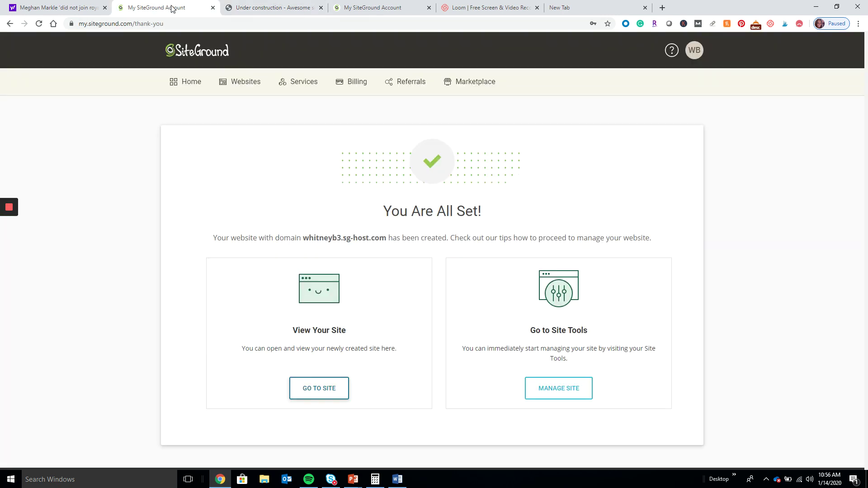
Open Site Tools for the new site and go to the HTTPS Enforce security settings
left_click(569, 393)
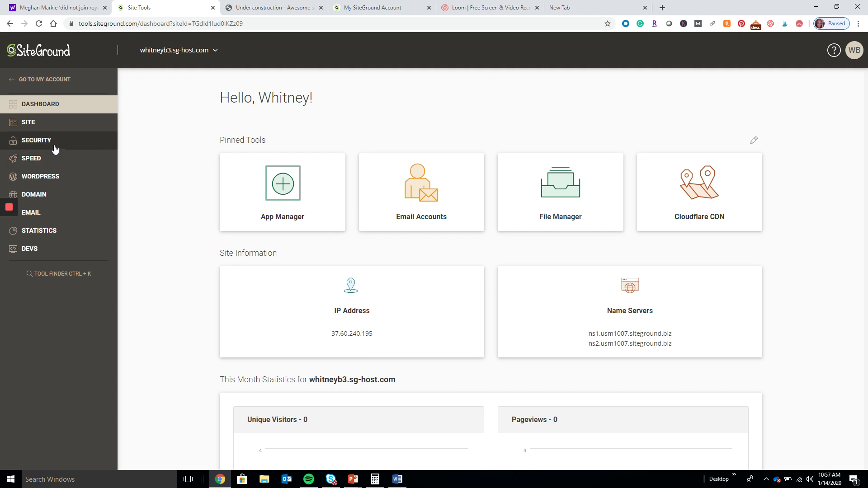
left_click(36, 141)
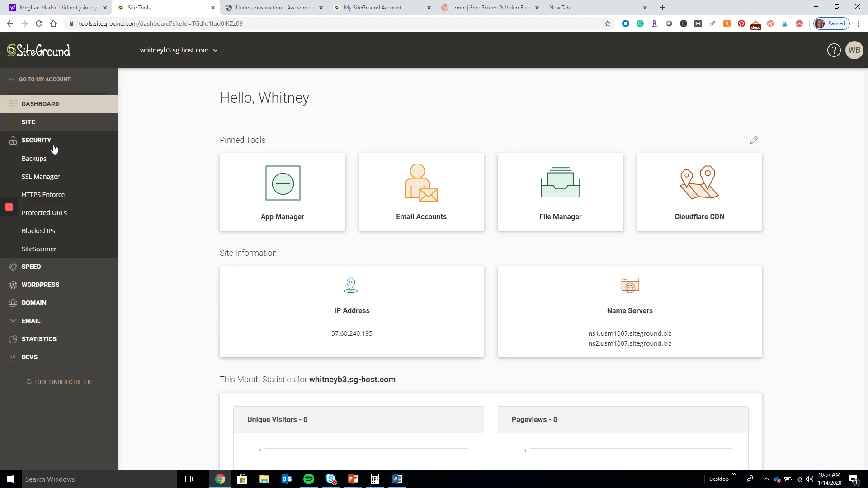
left_click(43, 195)
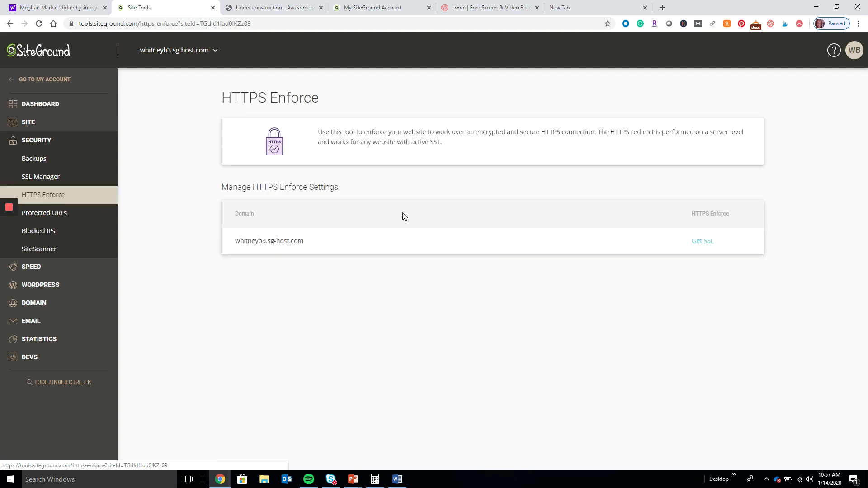
Go to the SSL setup for the new site's domain and select Let's Encrypt as the certificate to install
left_click(710, 245)
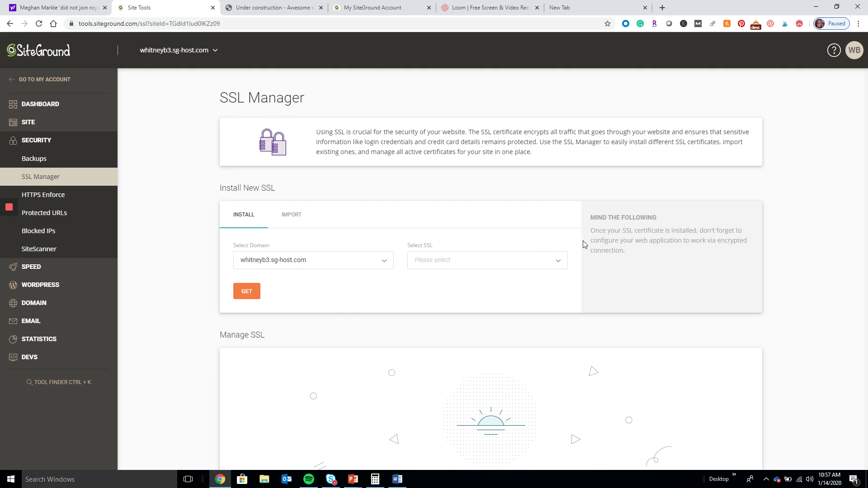
left_click(423, 268)
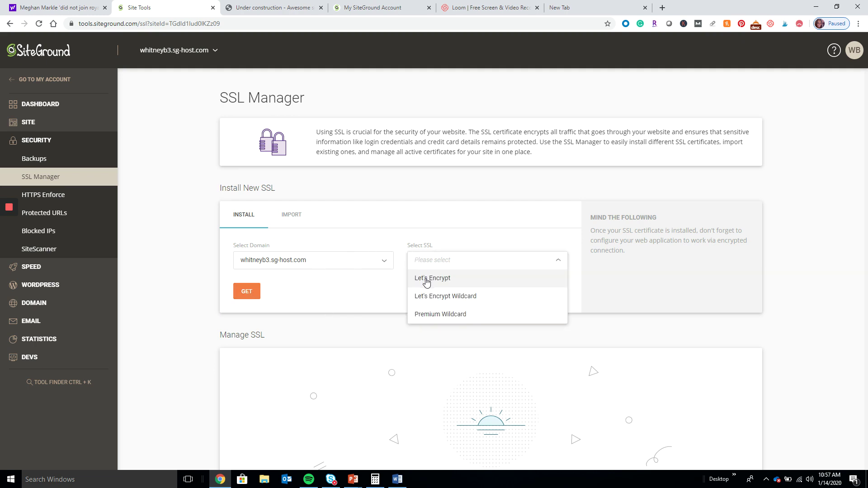
left_click(425, 278)
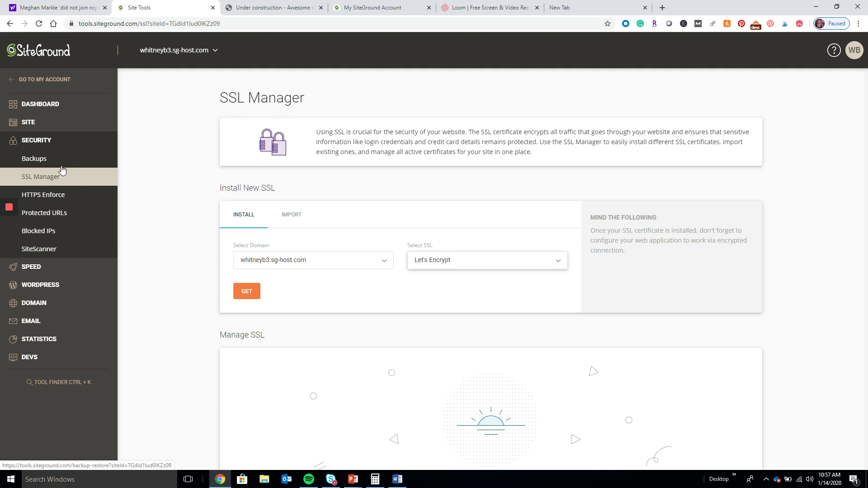
Expand the Site tools, return to the Site Tools dashboard, and view the Email Accounts page
left_click(55, 124)
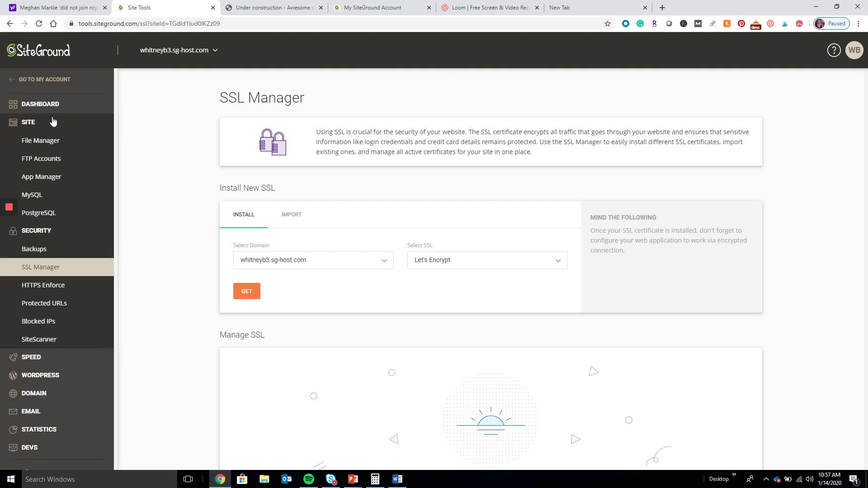
left_click(47, 112)
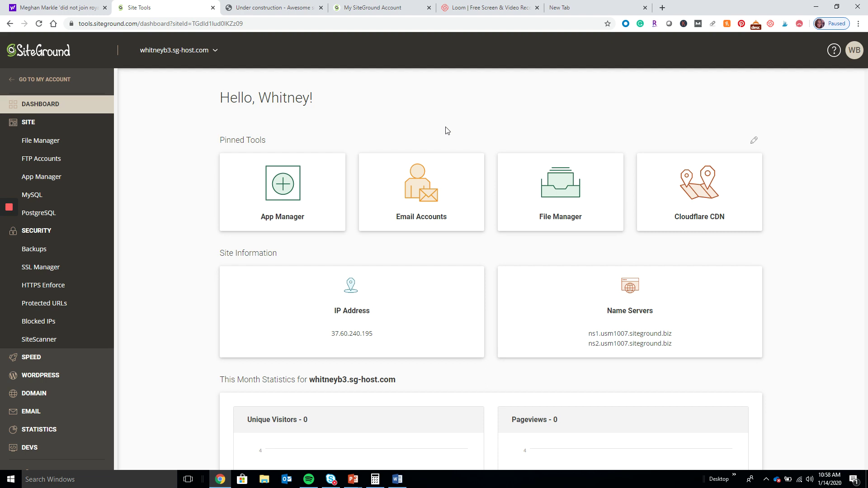
left_click(390, 202)
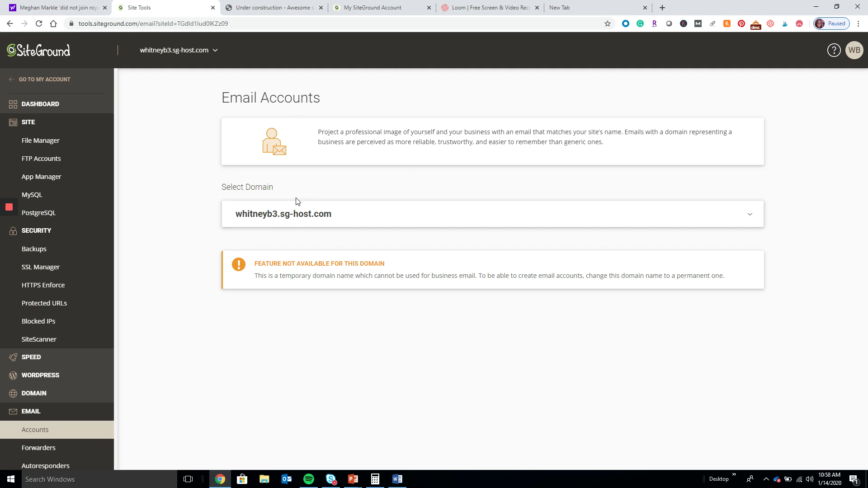
Return to the SiteGround account home and reopen Site Tools for the site created Jan 14, 2020 from the websites list
left_click(34, 86)
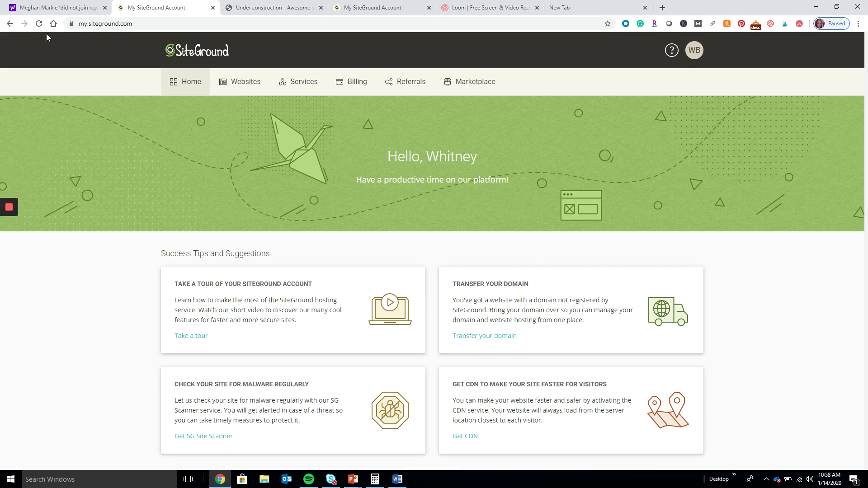
left_click(11, 24)
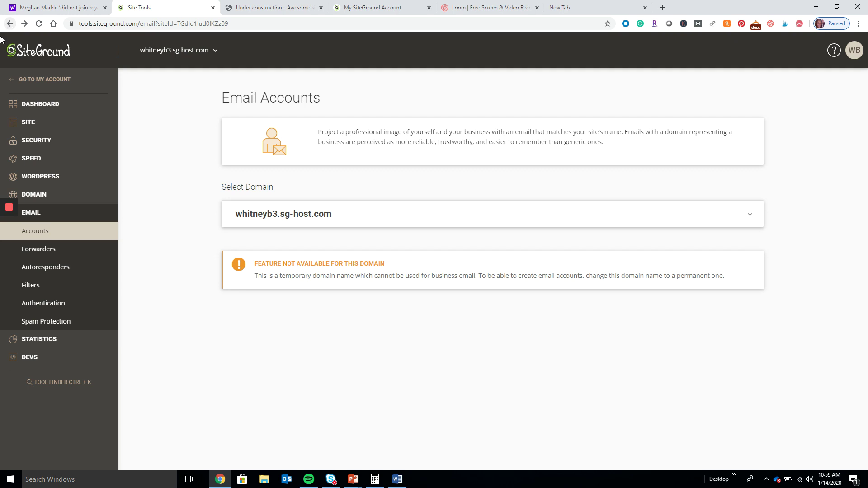
left_click(51, 83)
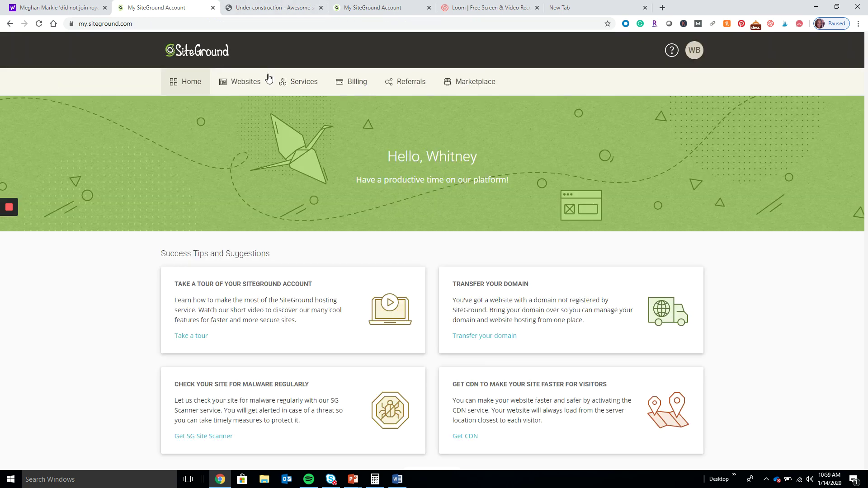
left_click(243, 87)
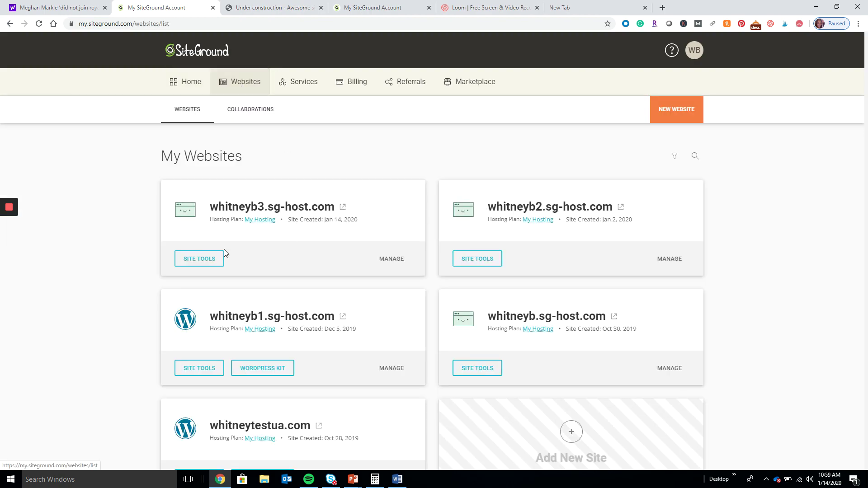
left_click(203, 259)
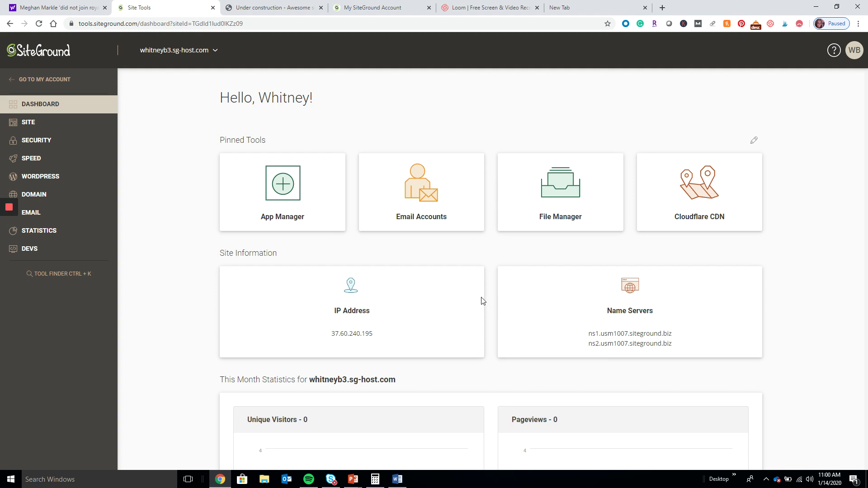
double_click(462, 294)
left_click(385, 257)
mouse_move(12, 210)
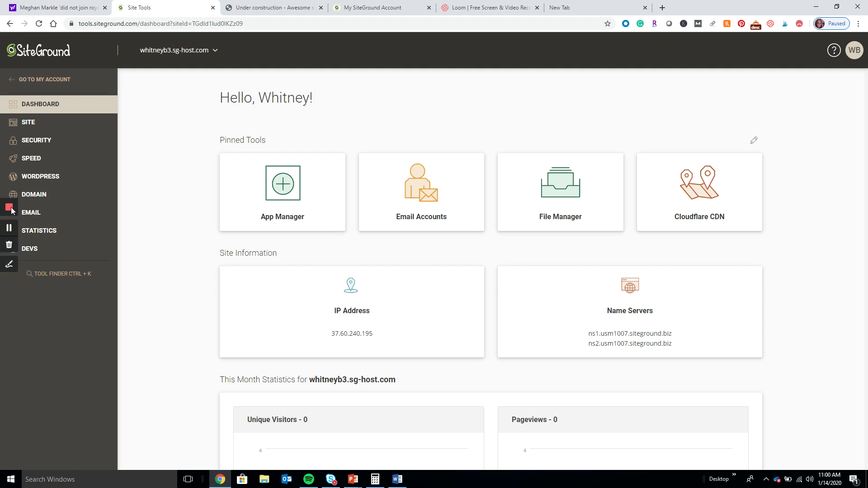